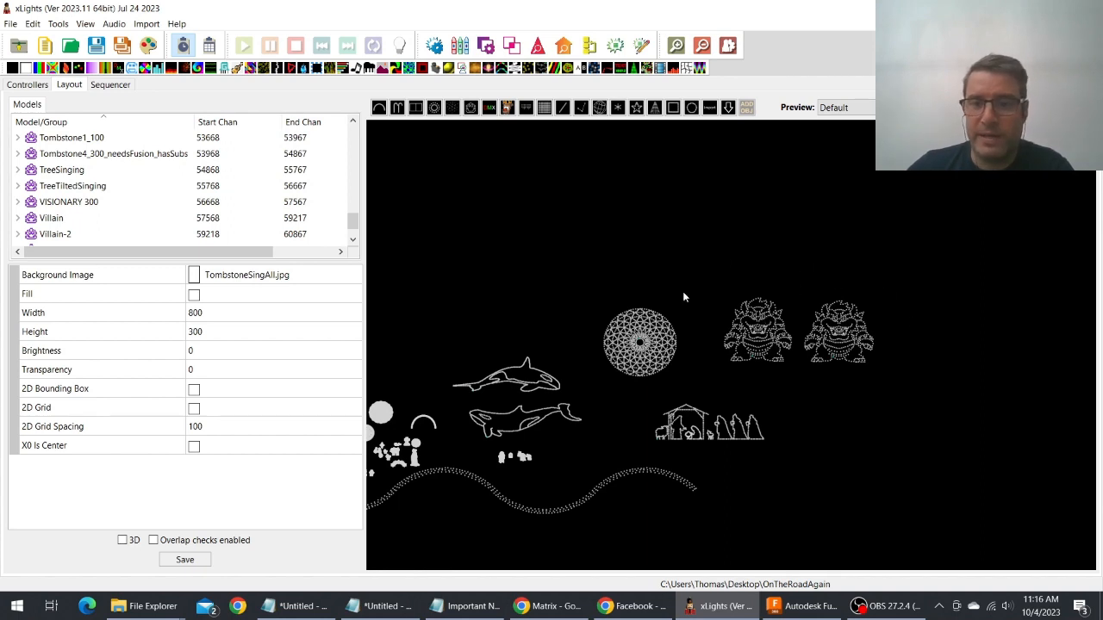
Step: Select the two villain models in the layout one after the other to compare them
left_click(754, 346)
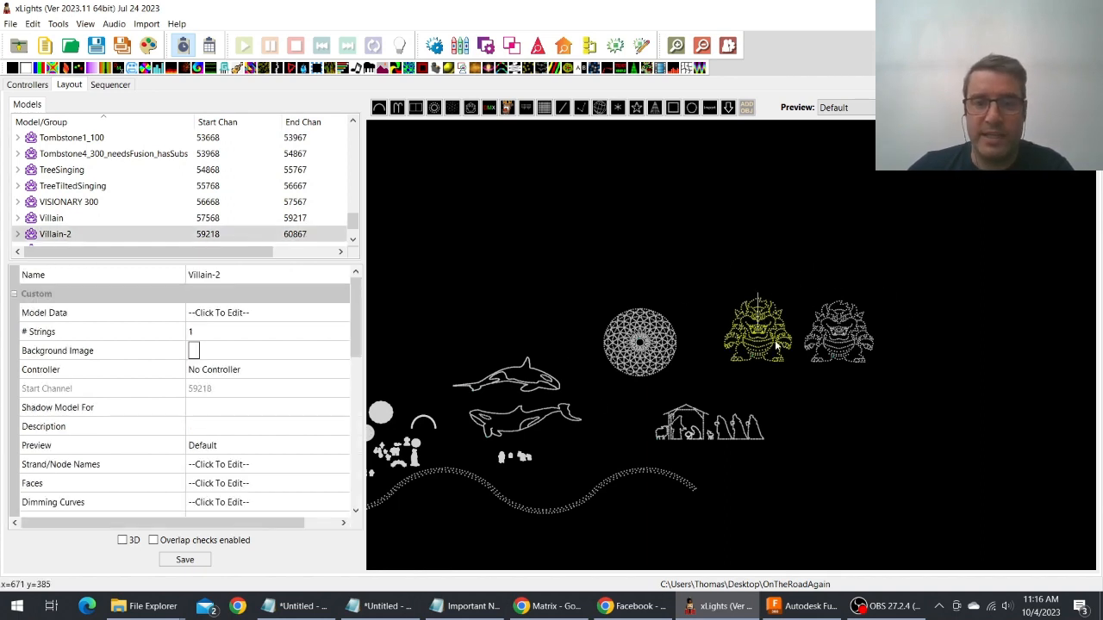
left_click(834, 341)
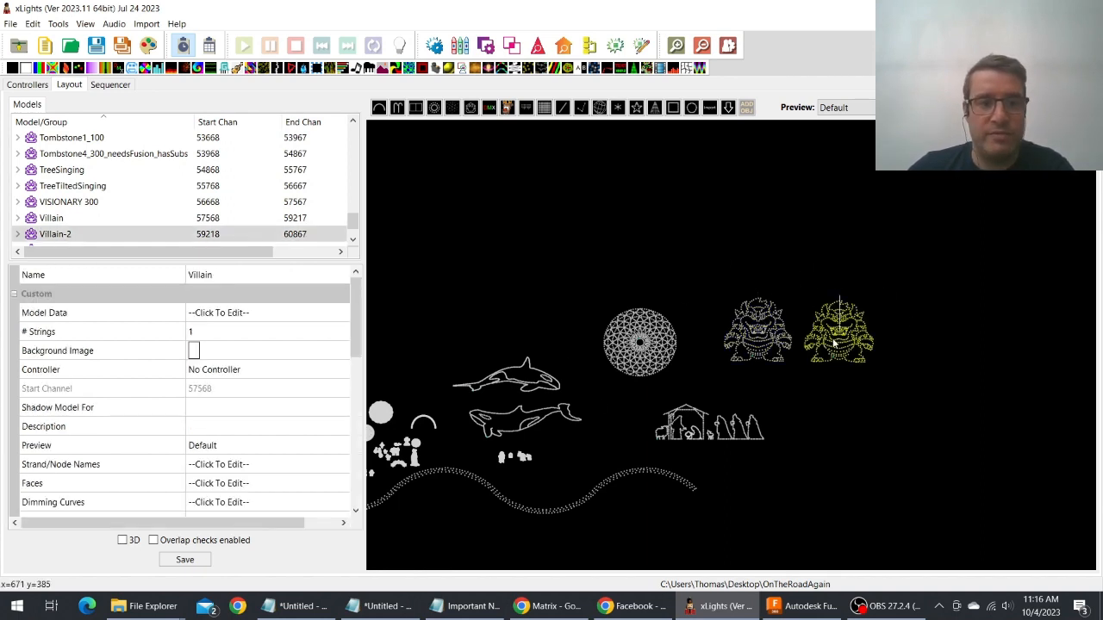
left_click(746, 348)
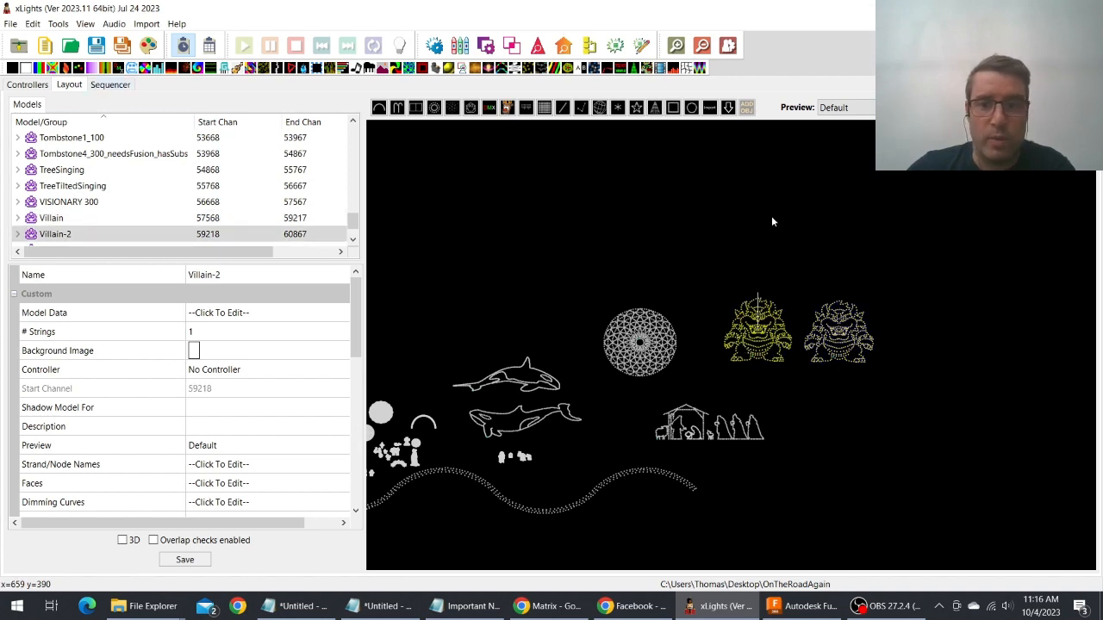
Step: Open the sequencer, widen the Model Preview, and compare the Faces effects on the Villain-2 and Villain rows
left_click(107, 87)
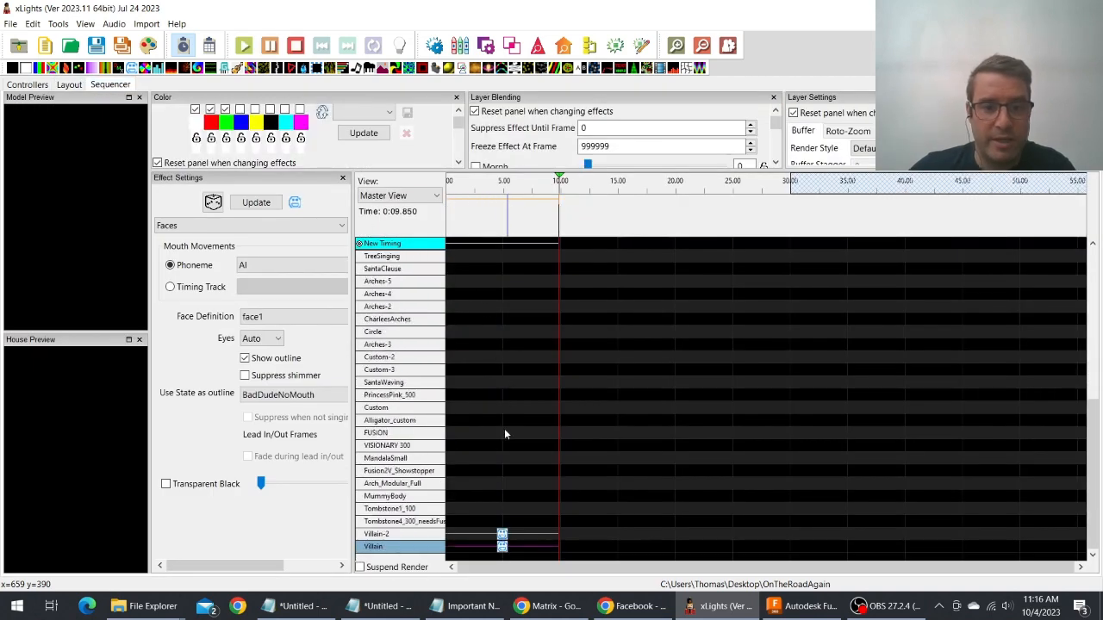
left_click(502, 536)
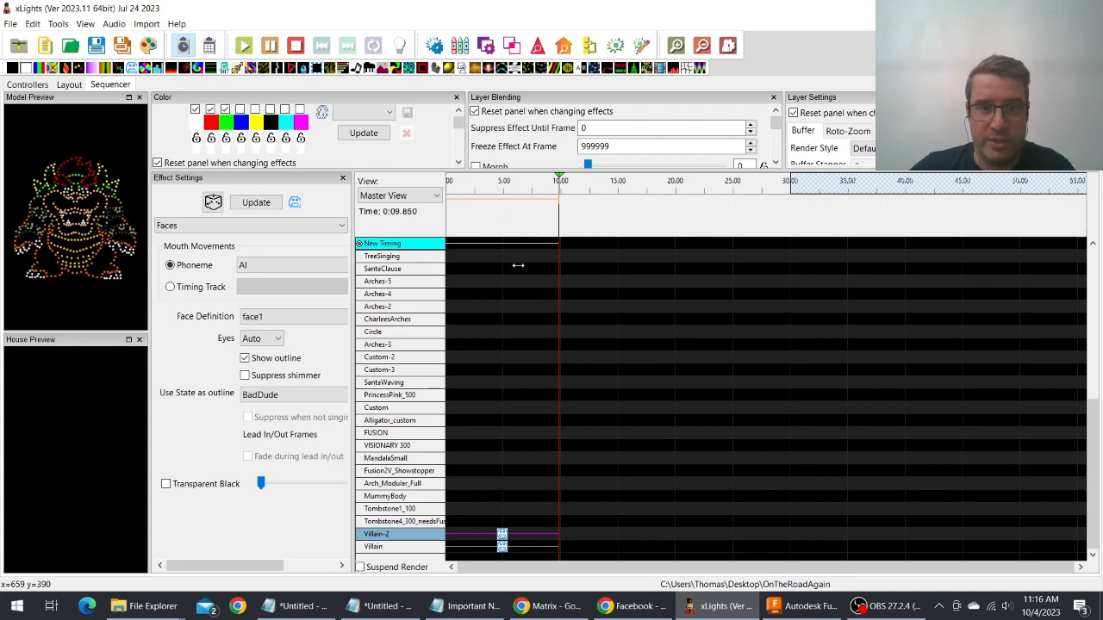
left_click_drag(518, 265, 519, 266)
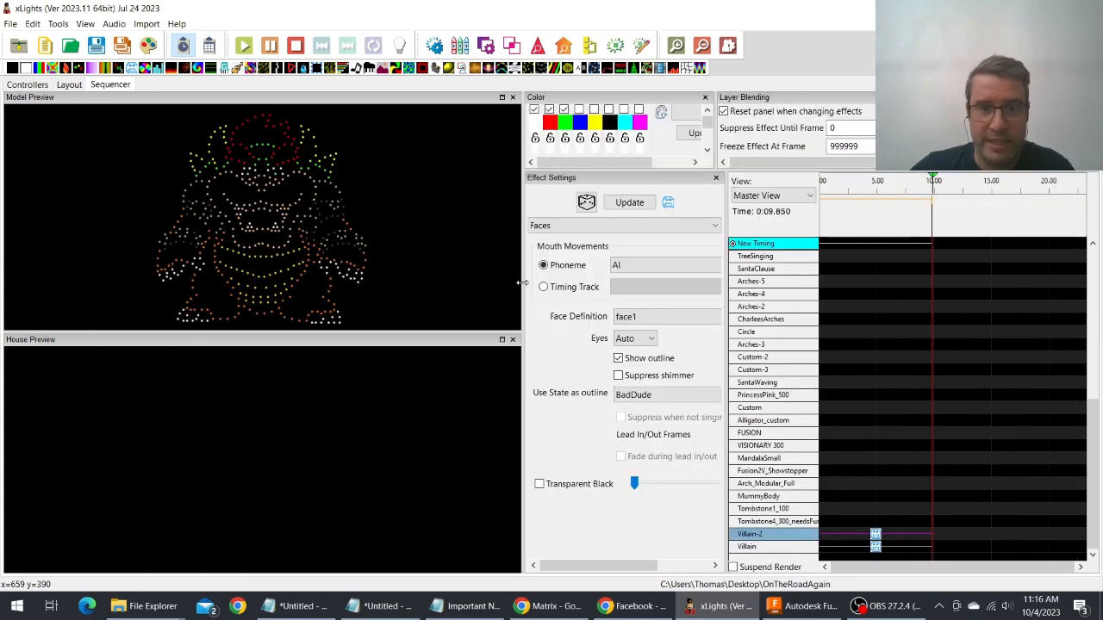
left_click(875, 547)
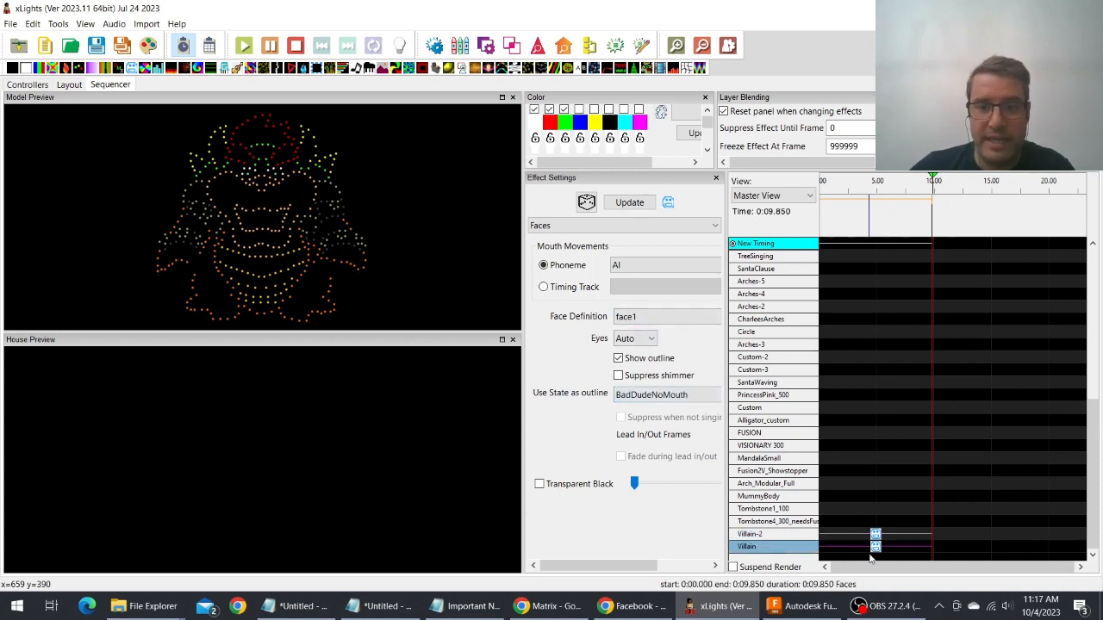
left_click(874, 535)
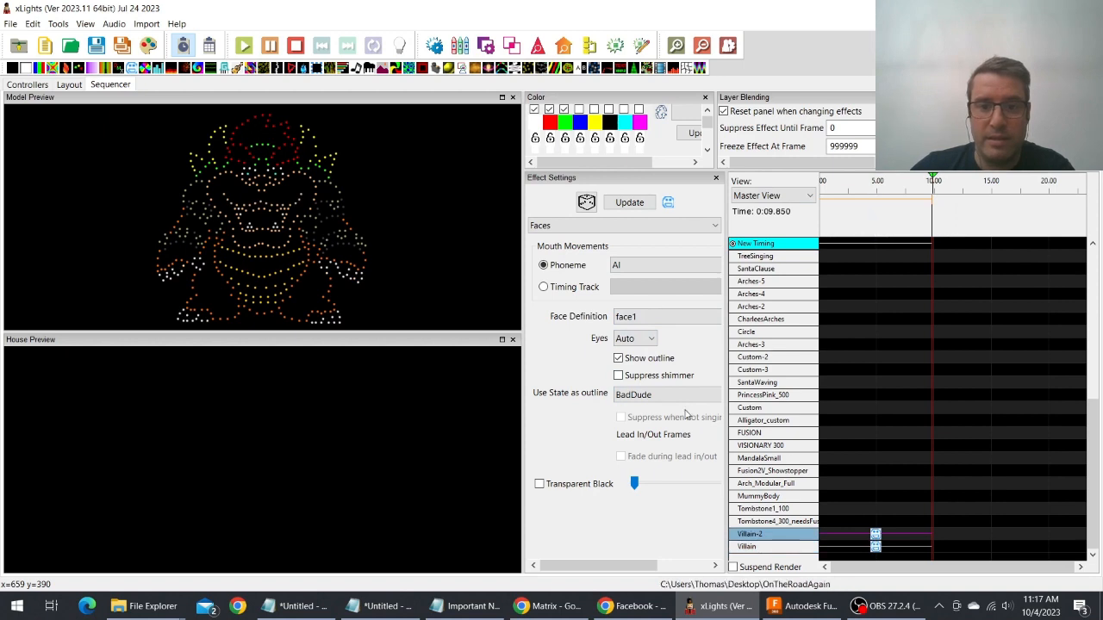
Step: Set the Villain row's Faces effect to use the BadDude state as its outline
left_click(876, 547)
left_click(688, 394)
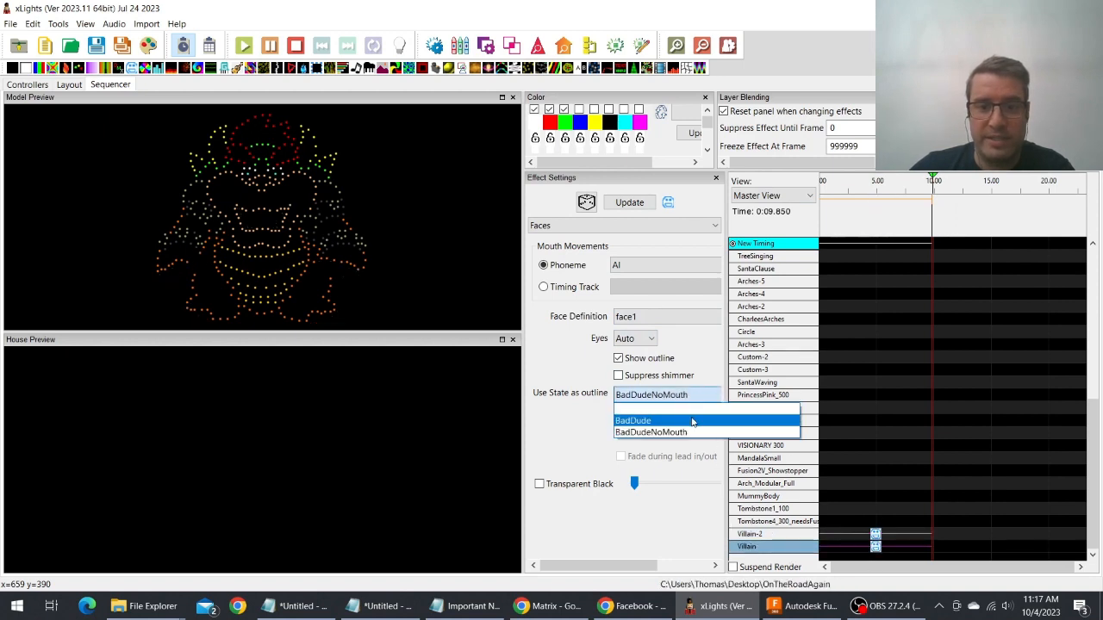
left_click(689, 415)
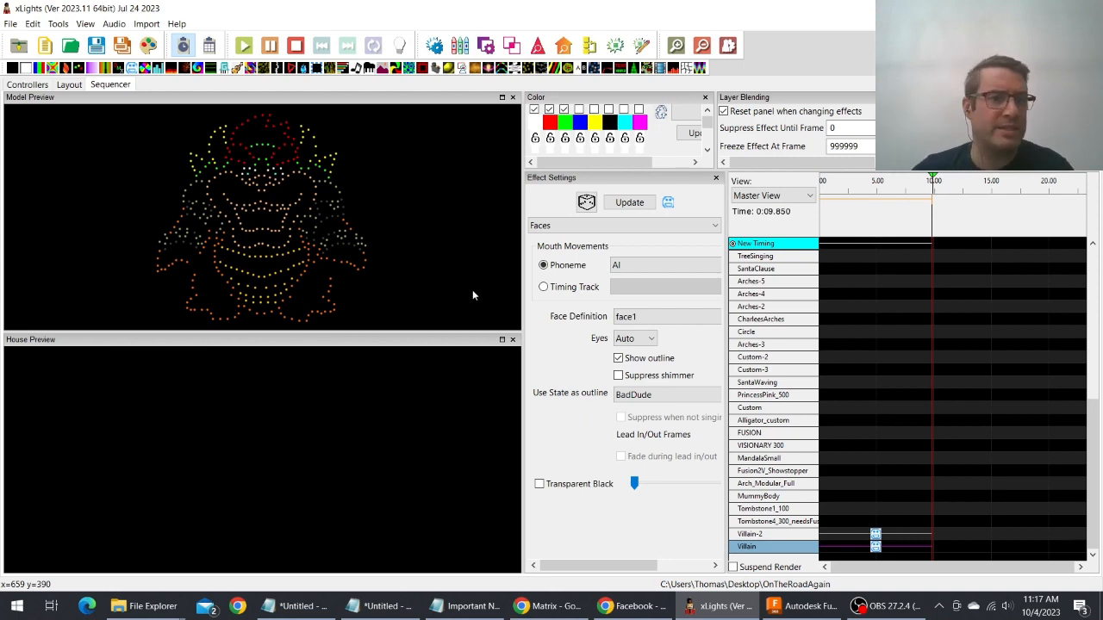
Step: Insert a new effect layer above the existing one on the Villain model
right_click(786, 551)
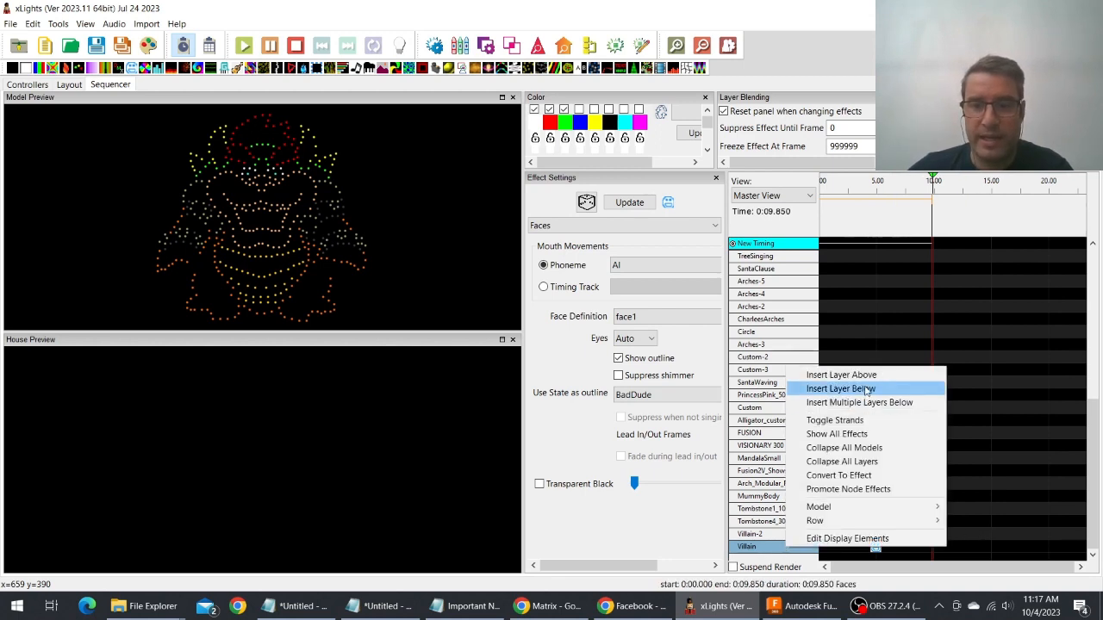
left_click(866, 376)
left_click(1071, 492)
scroll(1058, 484, "down", 1)
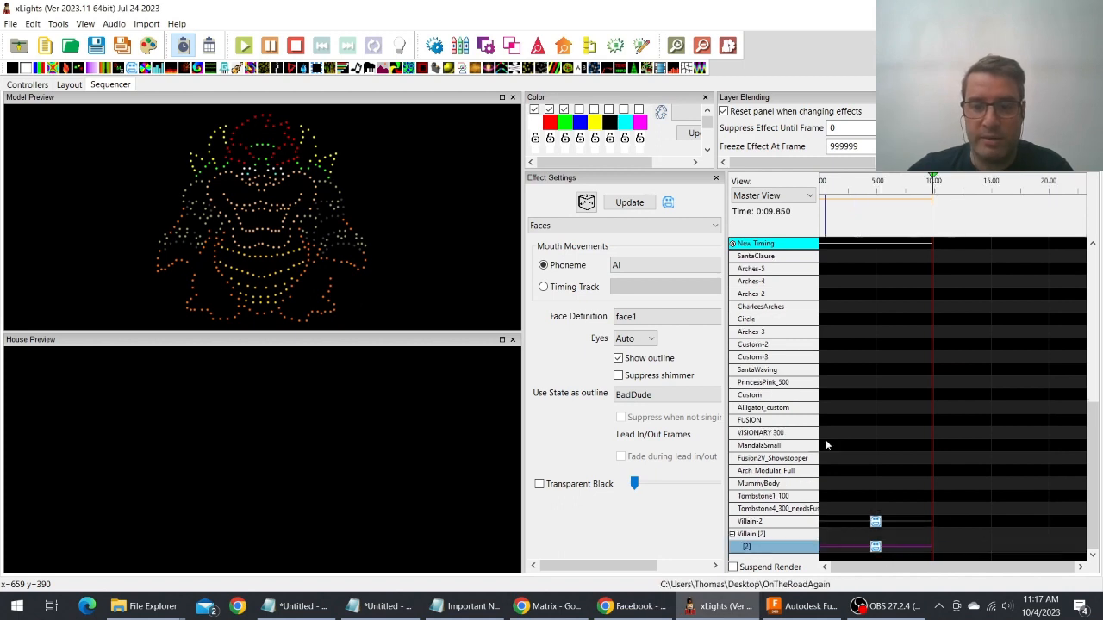
Step: Add a State effect on Villain's upper layer and switch its state definition to BadDudeNoMouth and back to BadDude
left_click_drag(588, 68, 881, 539)
left_click(878, 545)
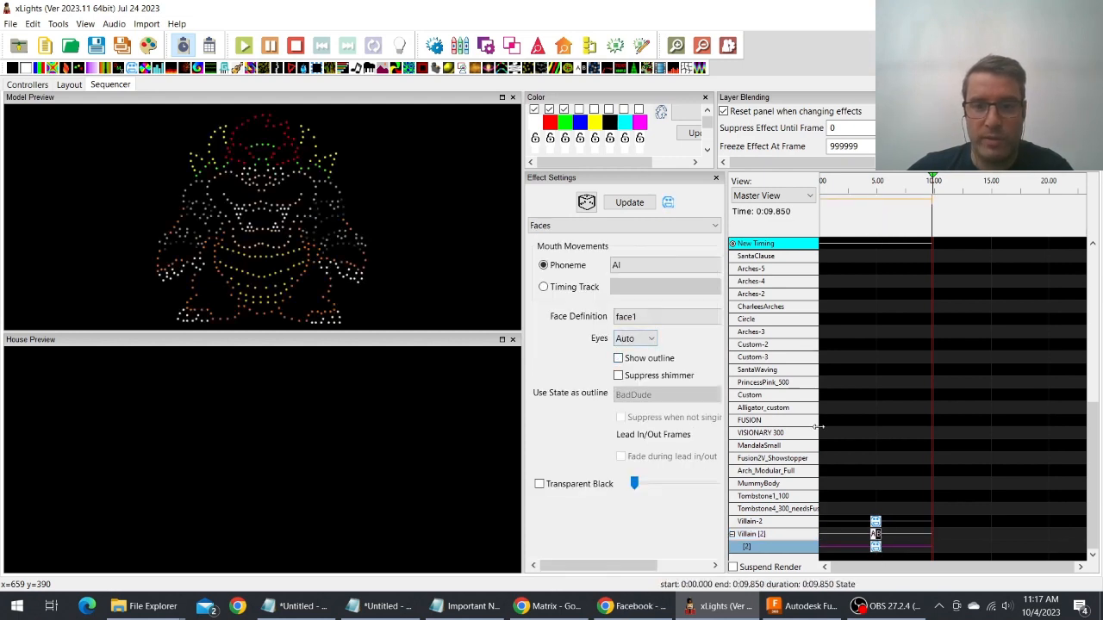
left_click(875, 534)
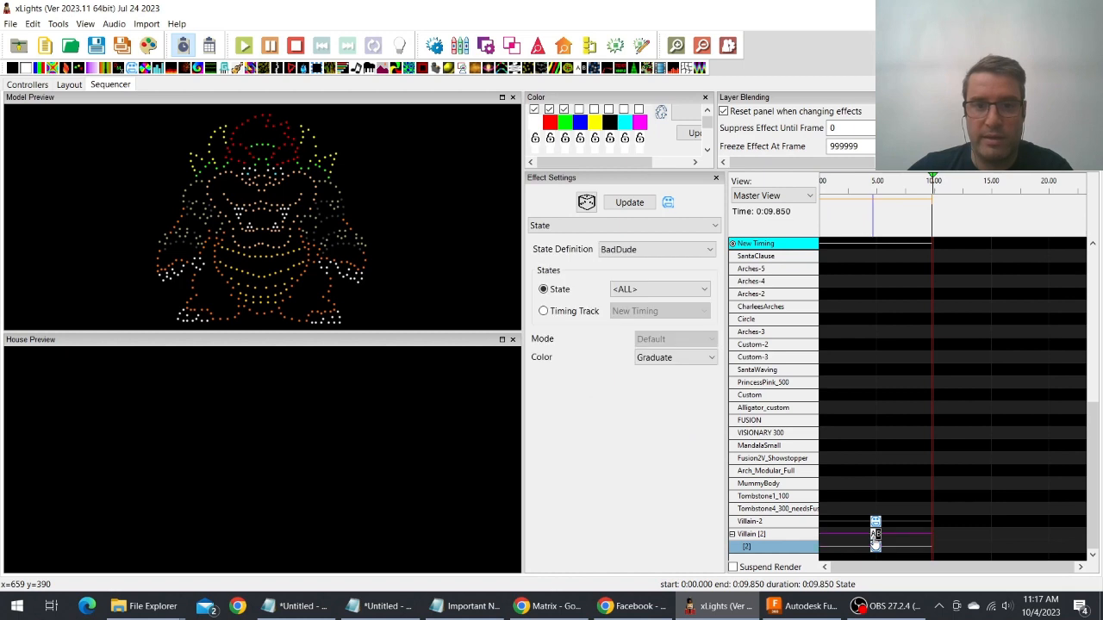
left_click(610, 250)
left_click(629, 266)
left_click(632, 252)
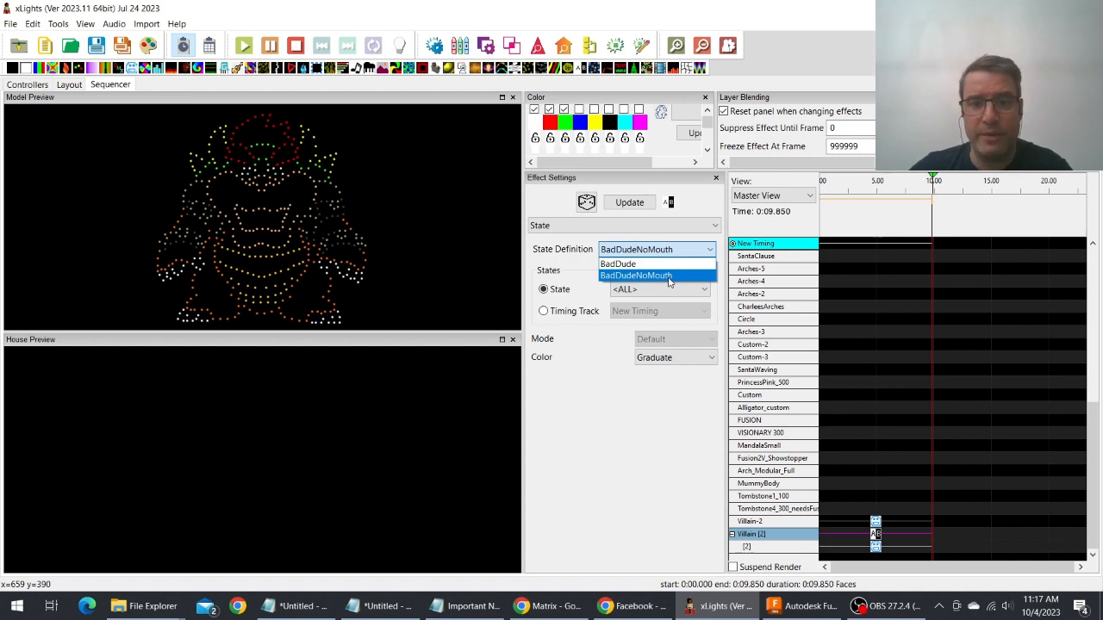
left_click(664, 264)
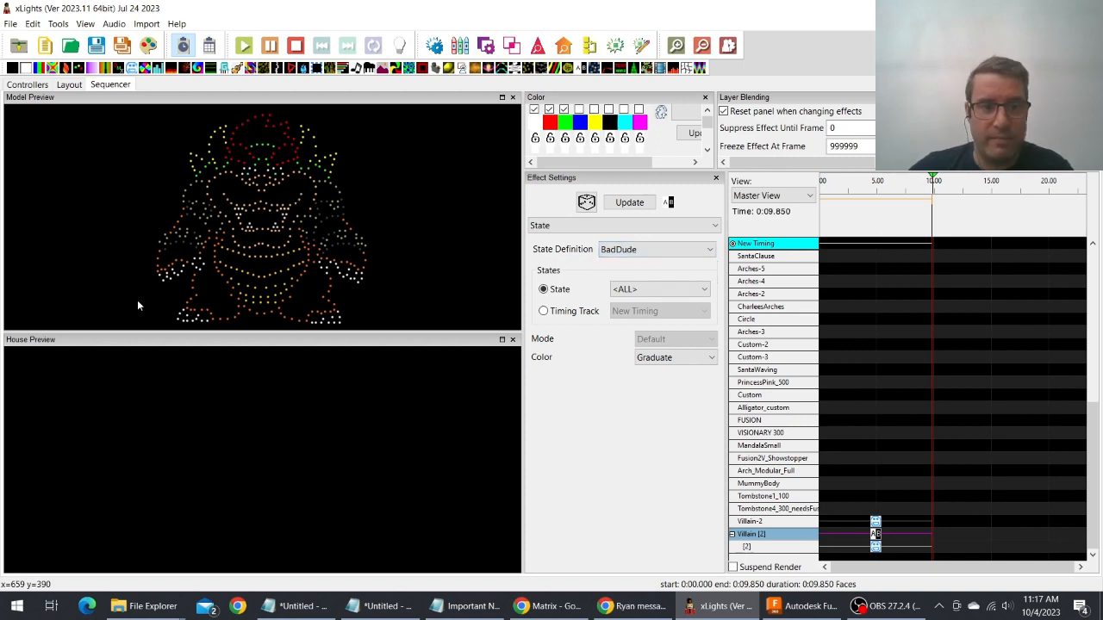
Step: Show the outline on Villain's Faces effect using the BadDude state, and compare the result with the Villain-2 effect
left_click(876, 547)
left_click(629, 267)
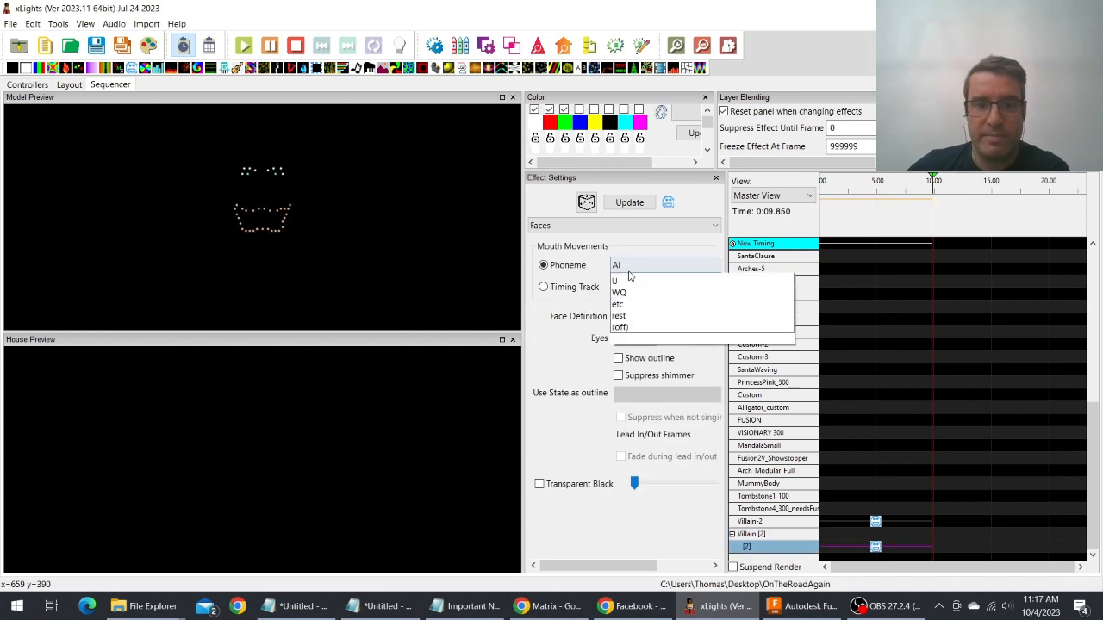
left_click(558, 322)
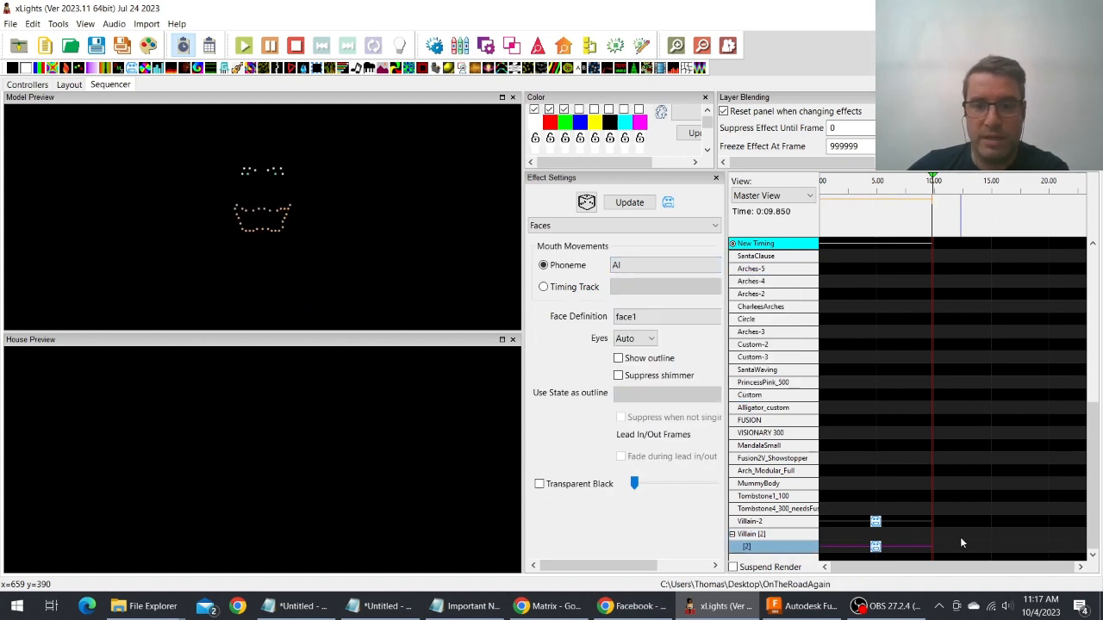
left_click(628, 361)
left_click(642, 396)
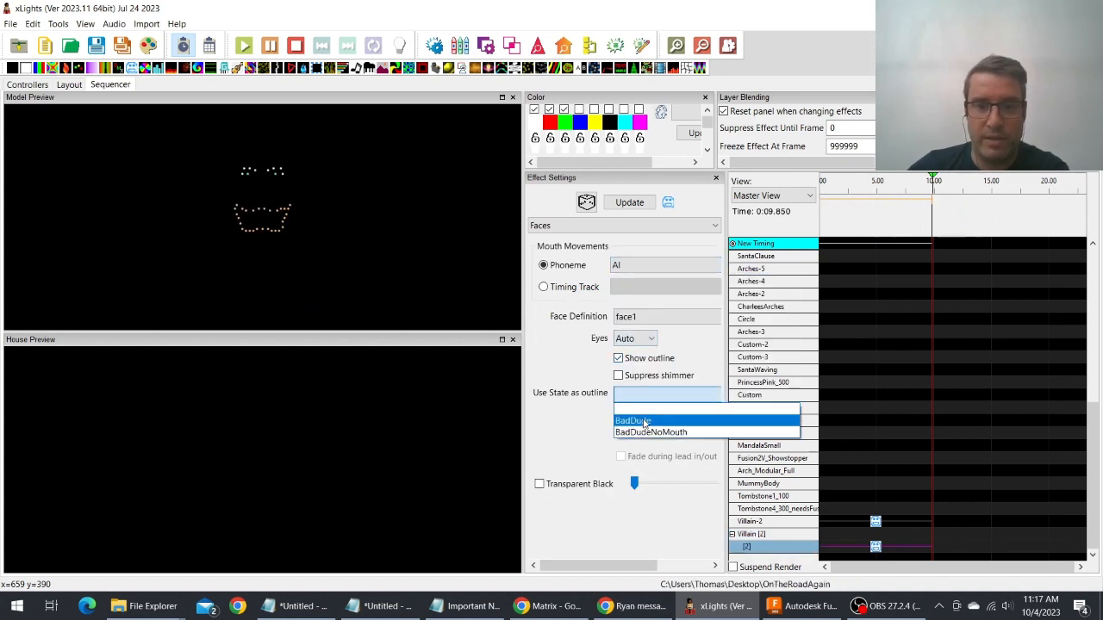
left_click(647, 420)
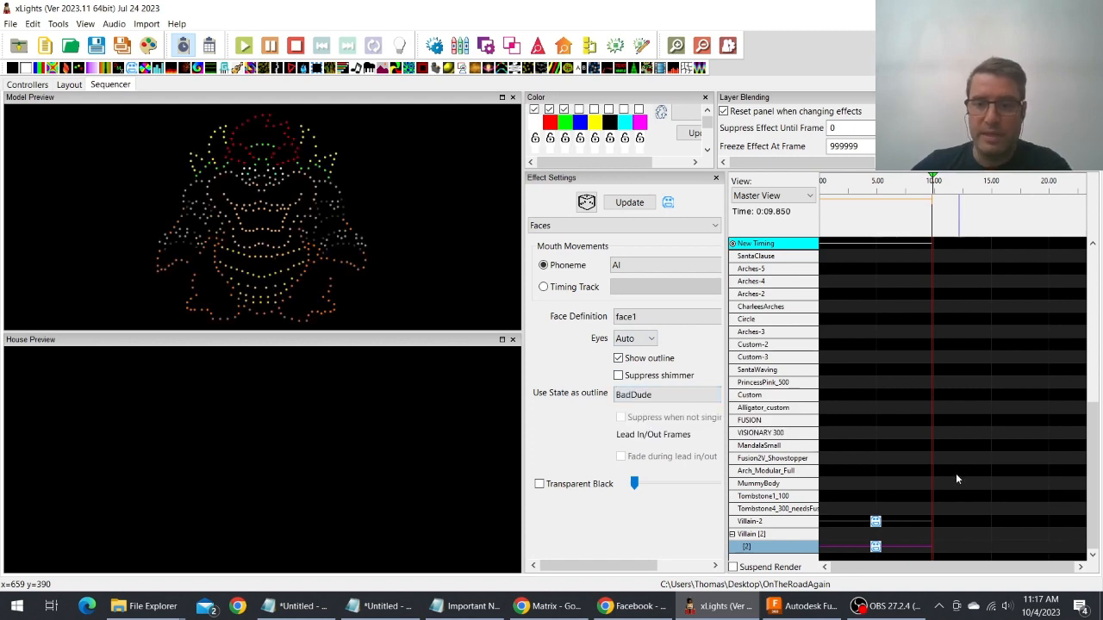
left_click(875, 522)
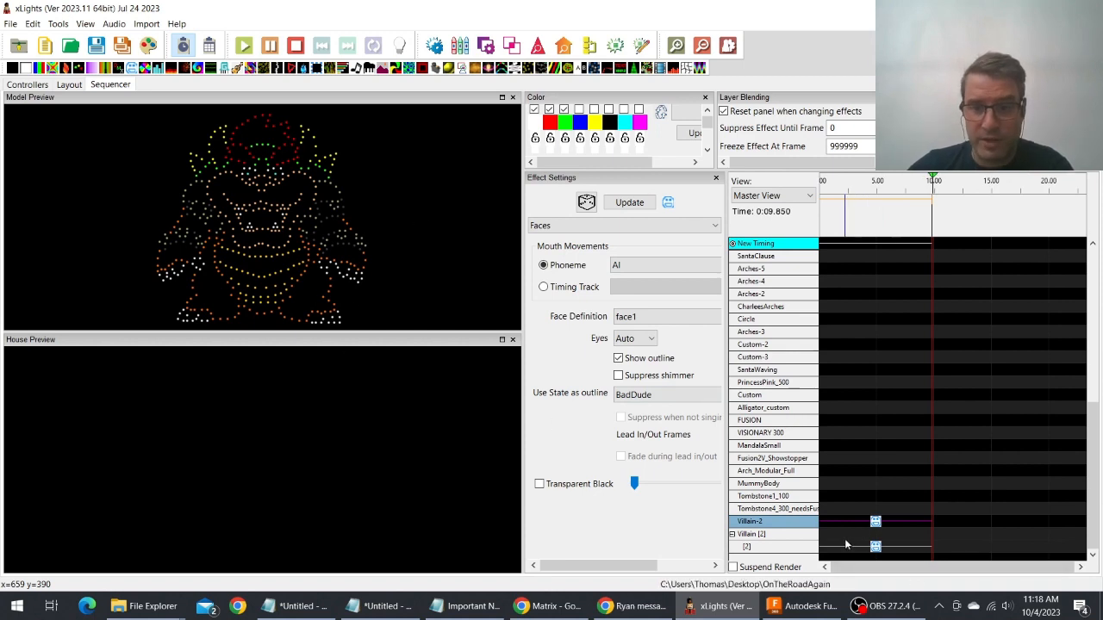
left_click(876, 548)
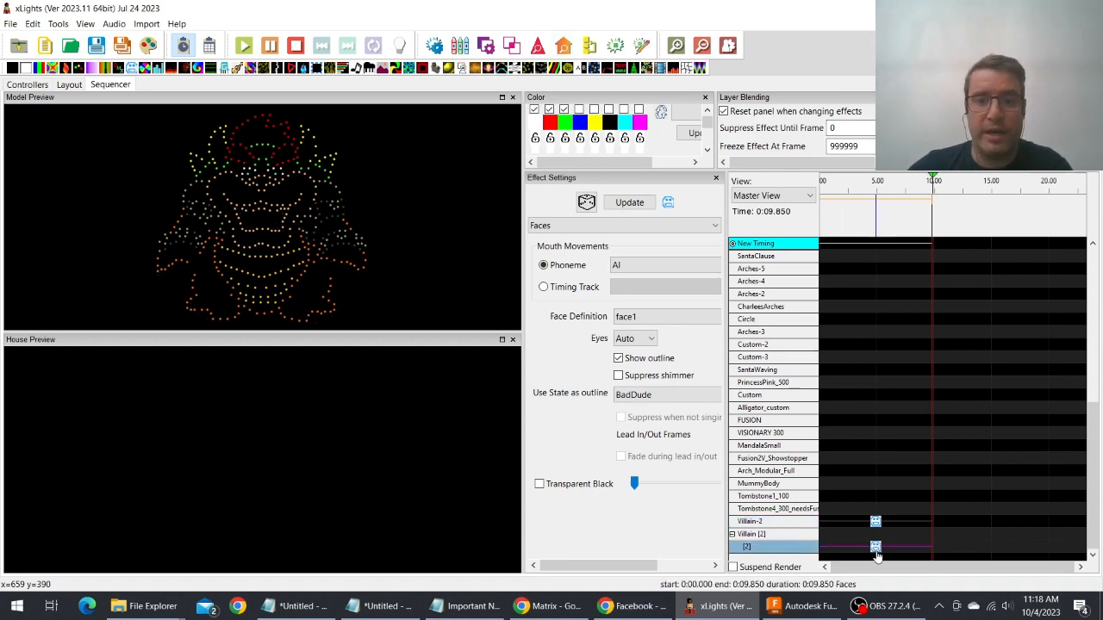
Step: Hide the outline of Villain's Faces effect and add a State effect with the BadDude definition on the layer above
left_click(617, 359)
left_click_drag(581, 68, 876, 534)
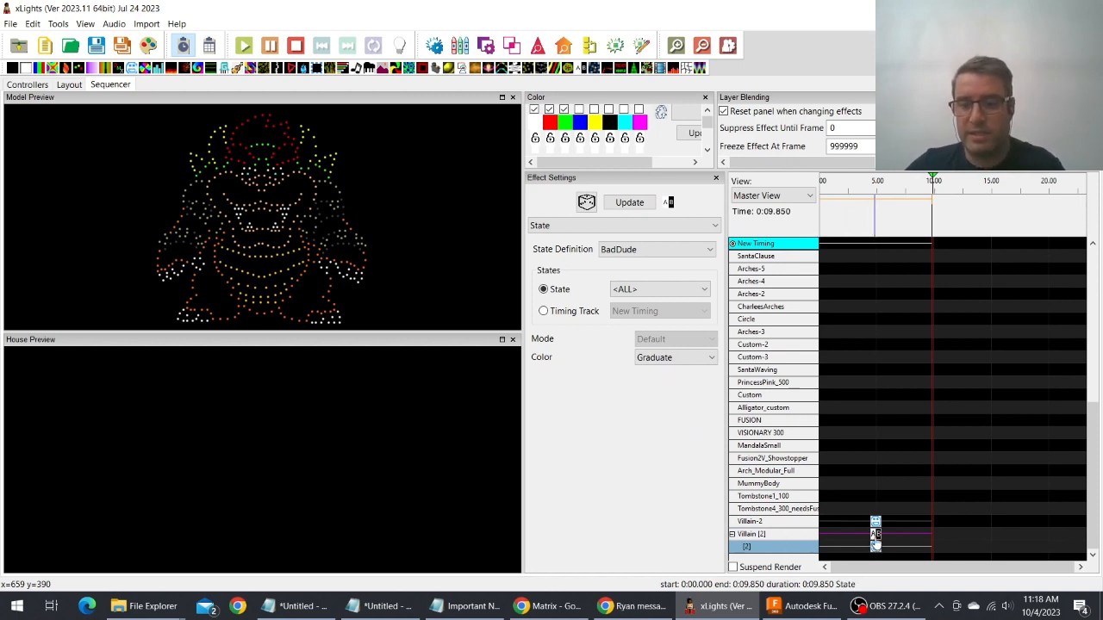
Step: Add timing marks at about 14.5 s and 20.15 s, and place a Faces effect between them on Villain's second layer
left_click(986, 216)
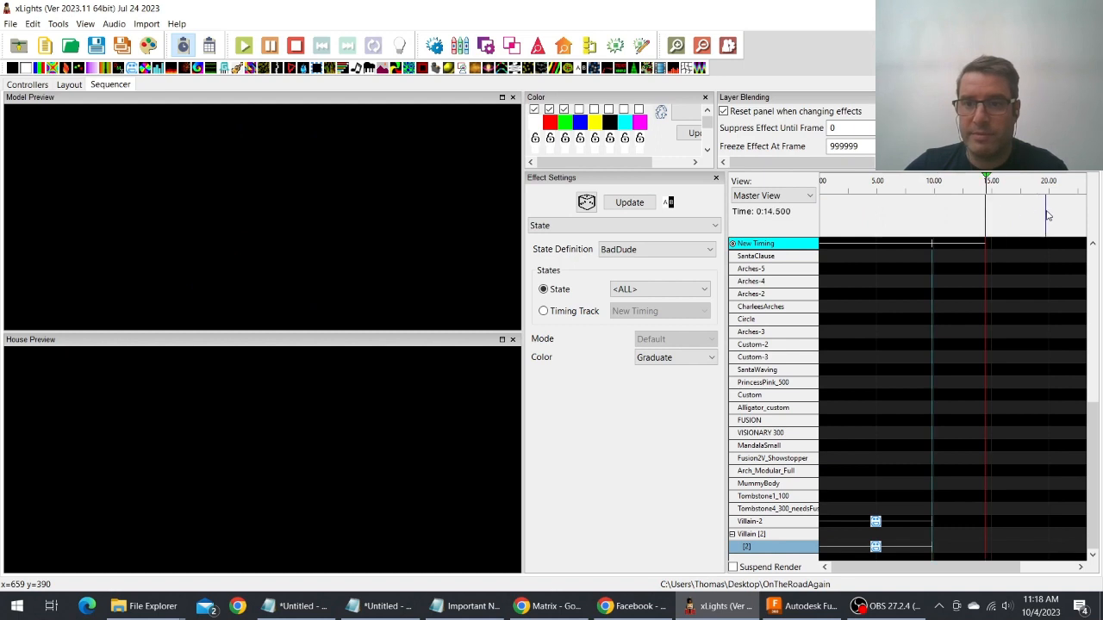
left_click(1048, 215)
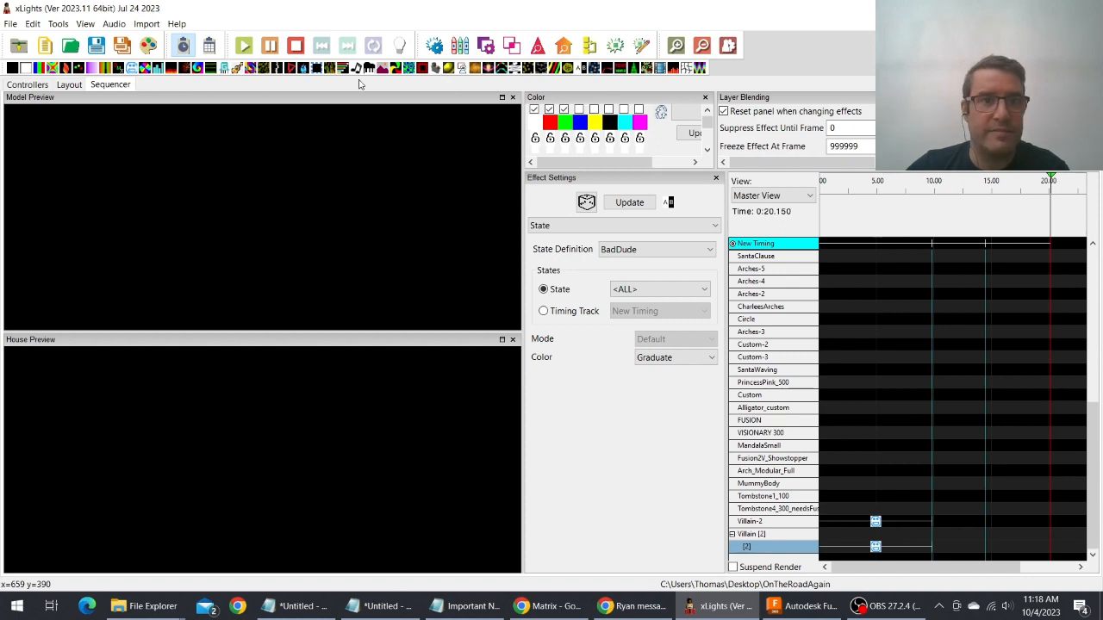
left_click_drag(452, 69, 1015, 547)
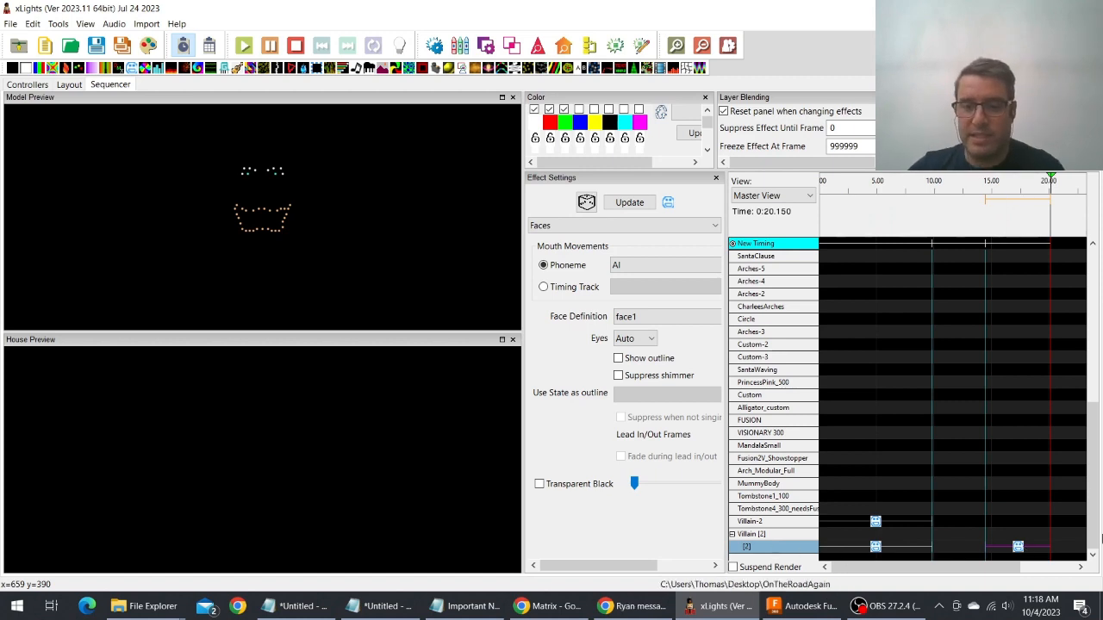
Step: Copy all effects from Villain's second-layer row and paste them onto its upper layer row
right_click(799, 552)
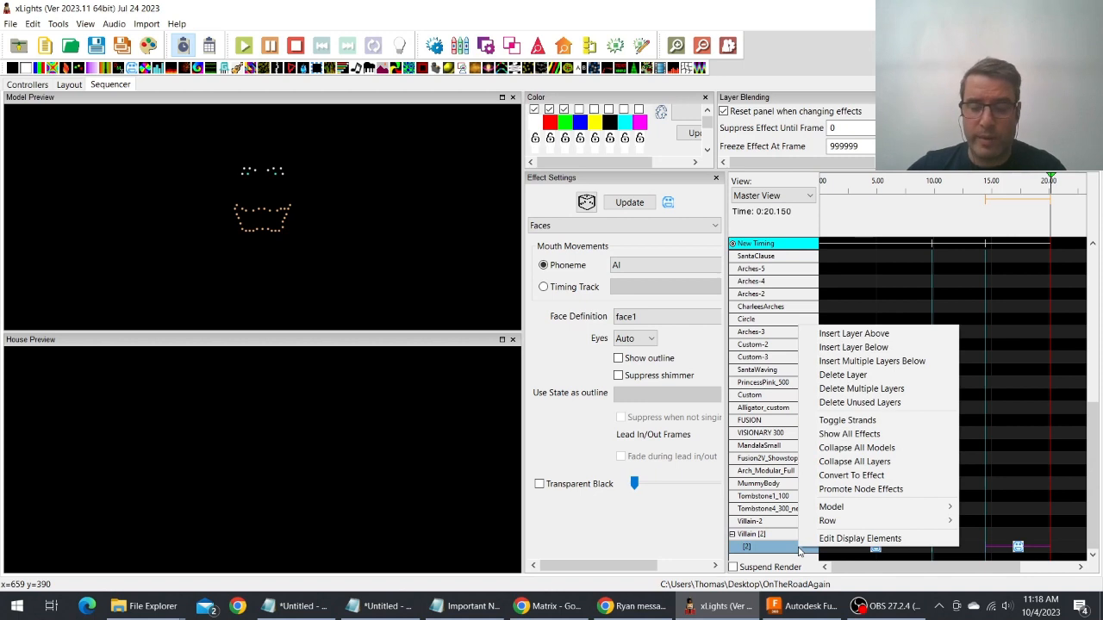
mouse_move(828, 523)
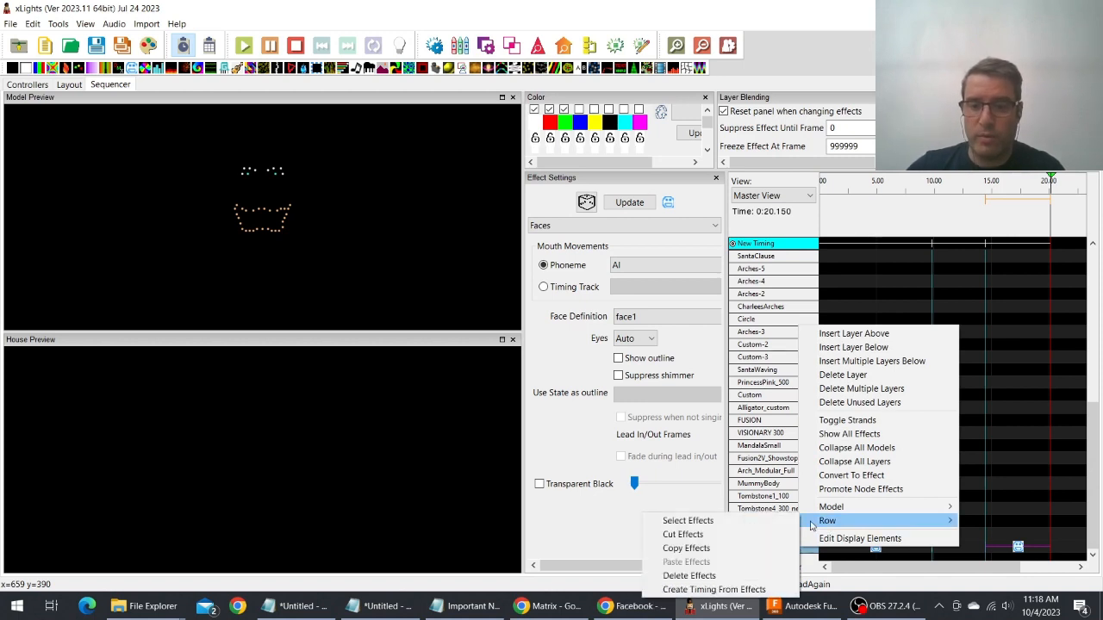
left_click(737, 550)
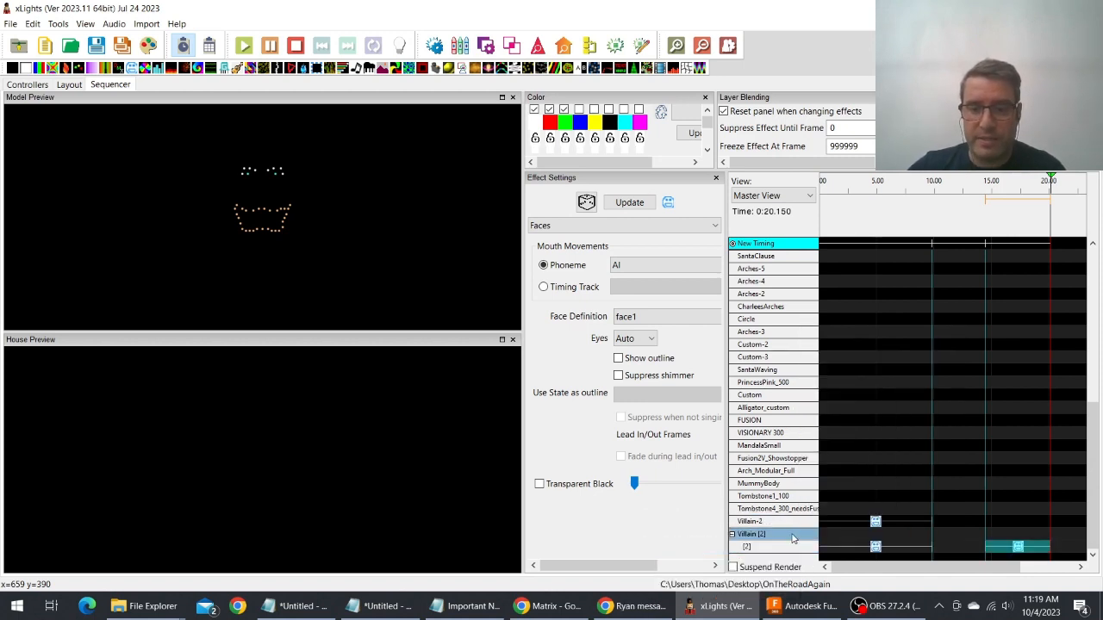
right_click(793, 534)
mouse_move(847, 509)
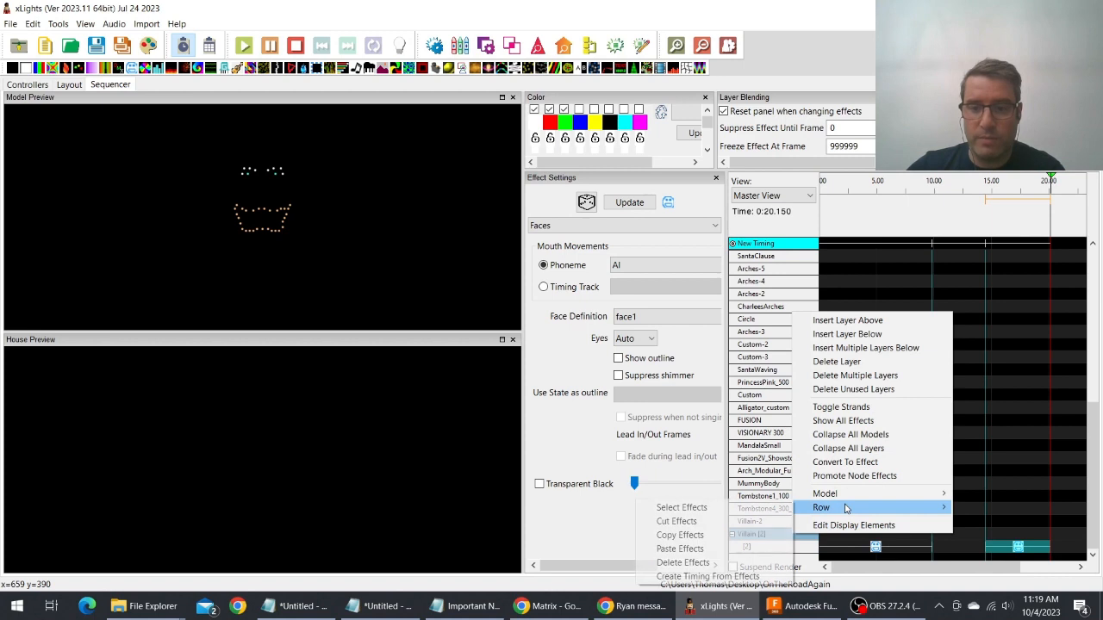
left_click(744, 549)
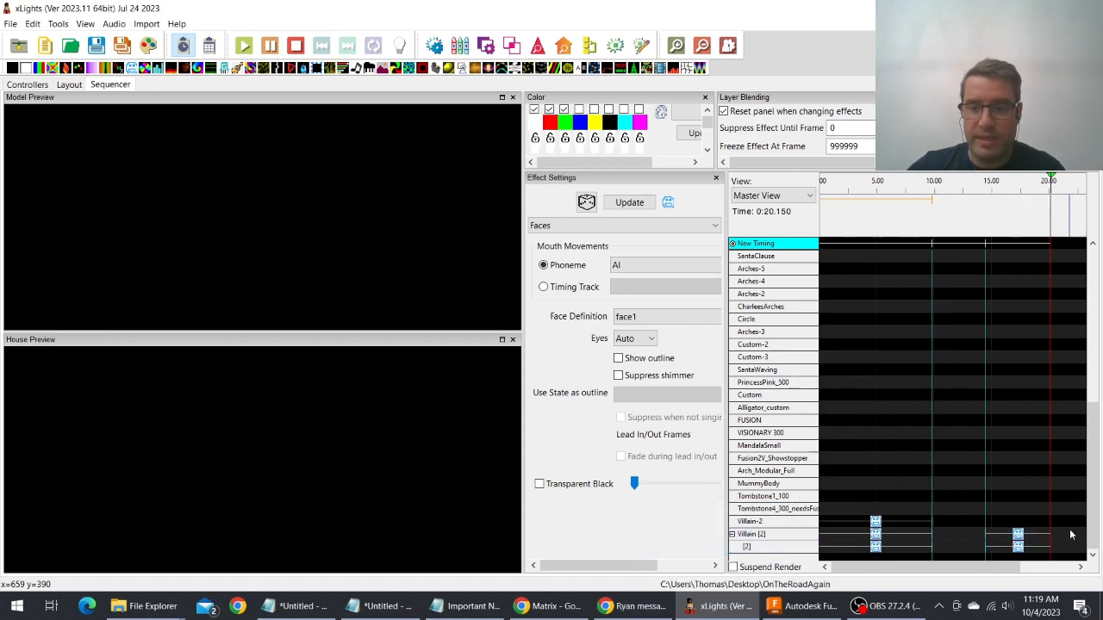
Step: Select all Faces effects on Villain's upper layer row and bulk-convert them to State effects
left_click(876, 534)
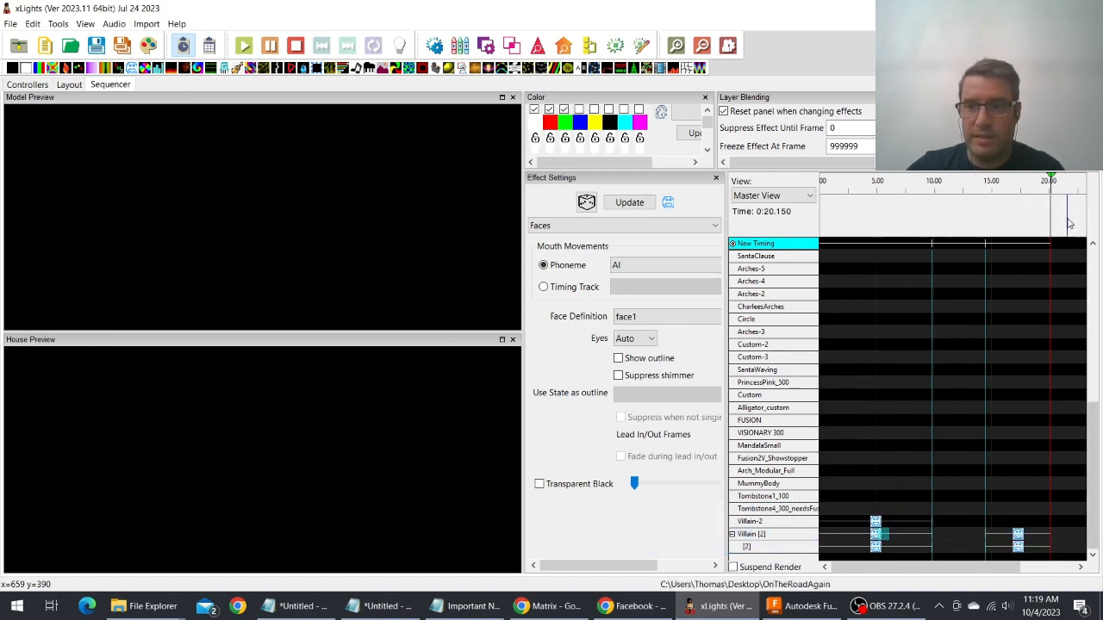
left_click(1067, 528)
left_click_drag(1067, 527, 908, 546)
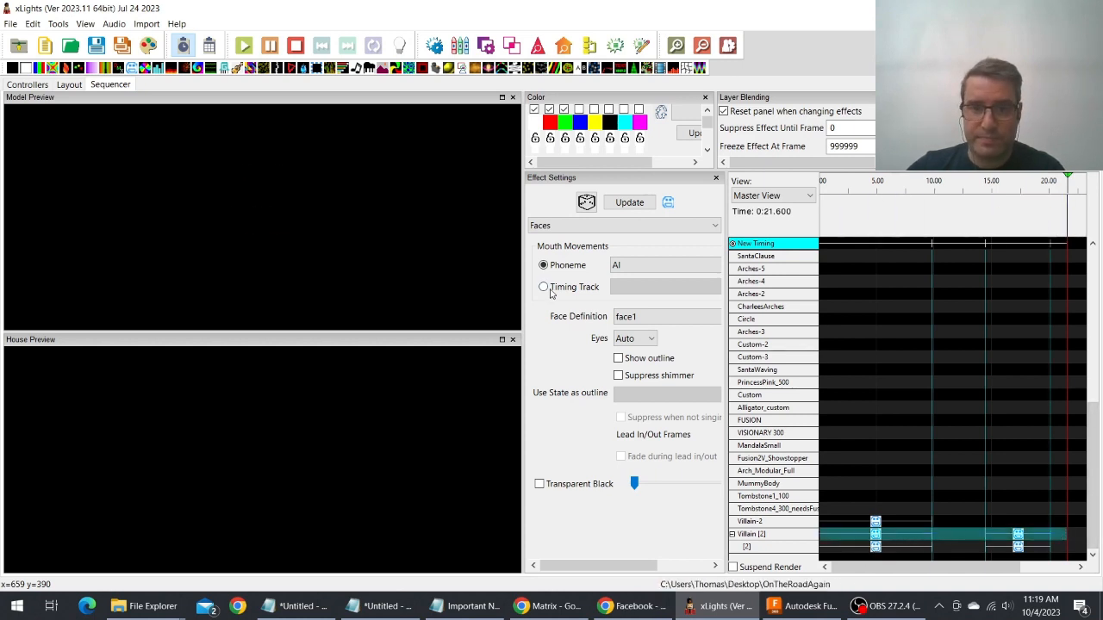
right_click(600, 226)
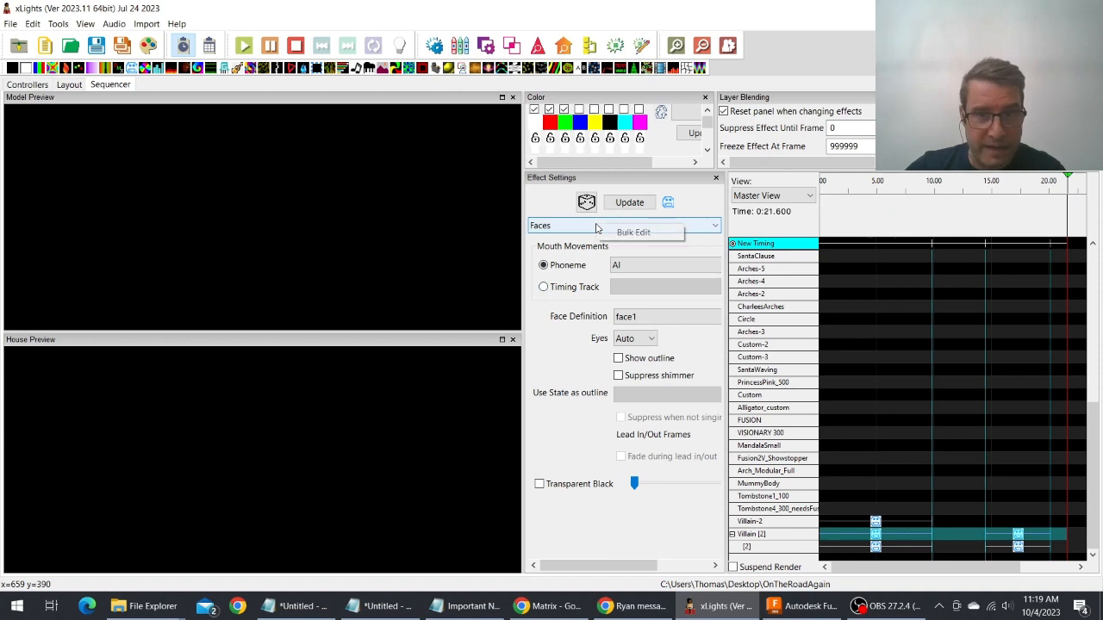
left_click(602, 233)
scroll(603, 261, "down", 6)
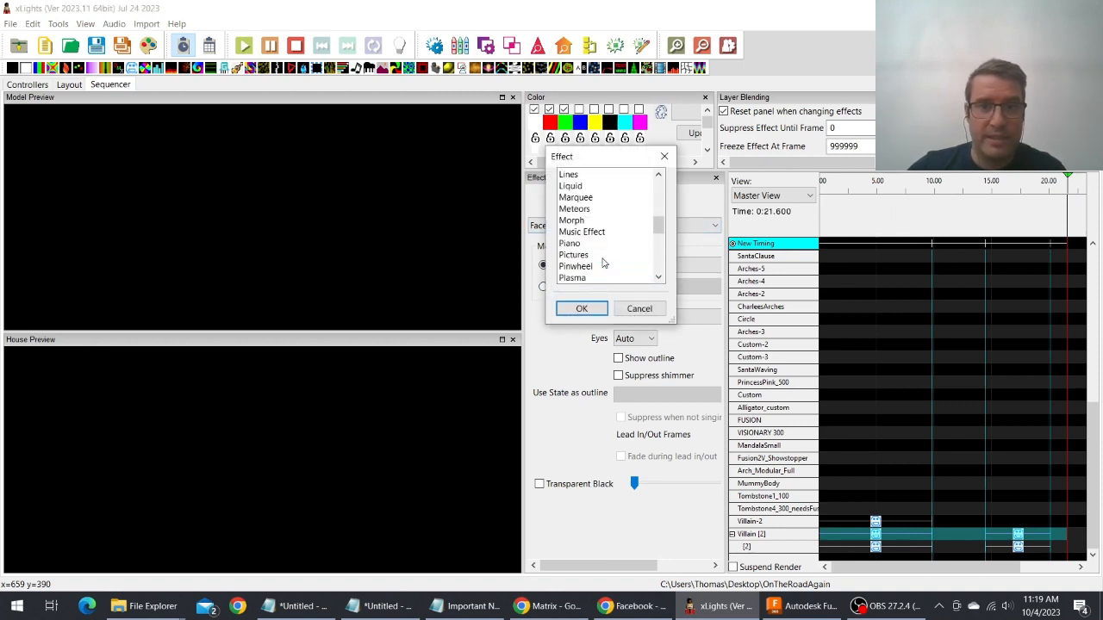
scroll(603, 262, "down", 3)
left_click(572, 222)
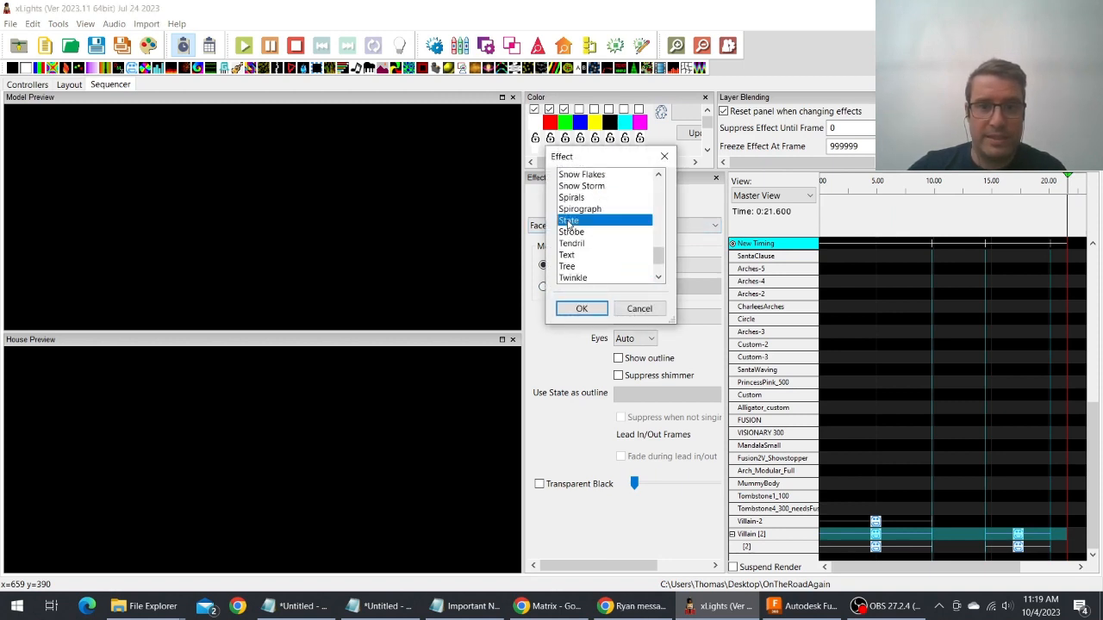
left_click(579, 309)
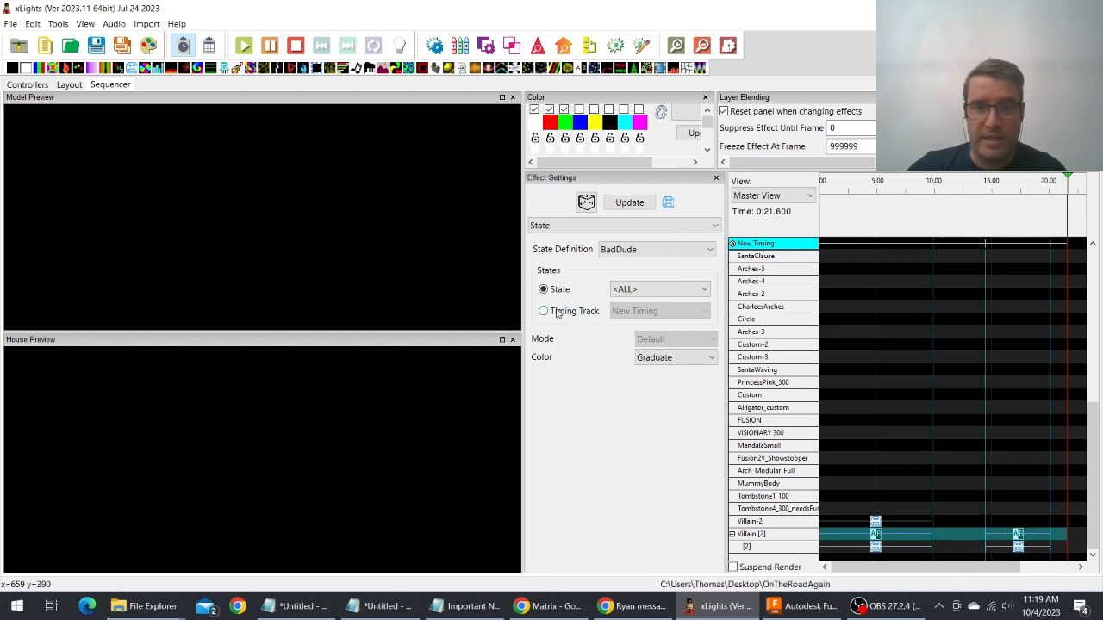
Step: Bulk-edit the state definition of the selected State effects to BadDudeNoMouth
right_click(636, 249)
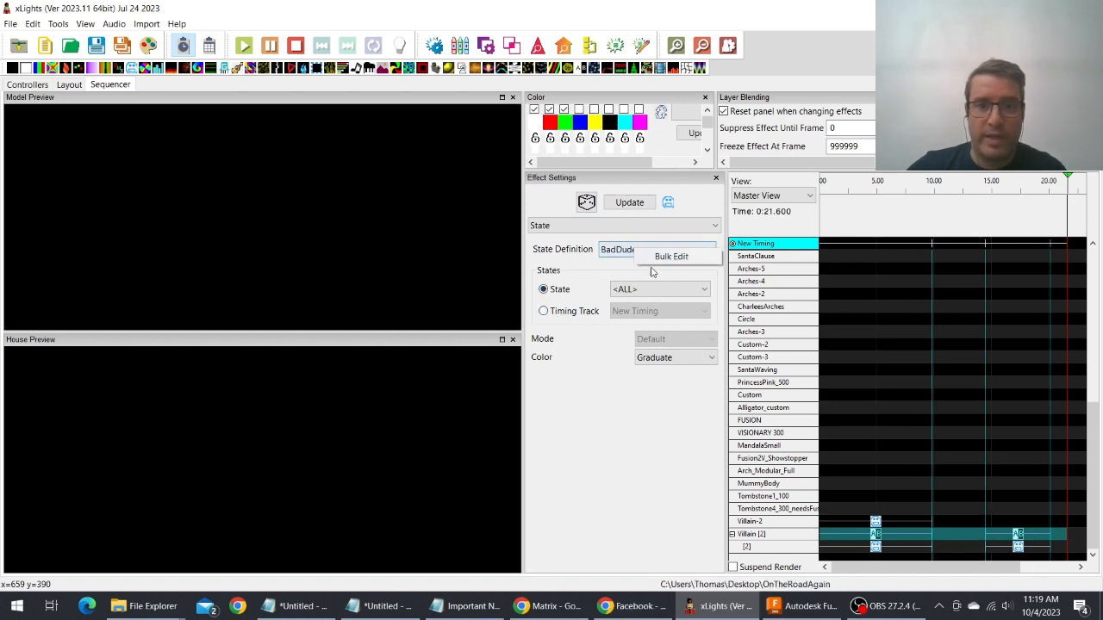
left_click(655, 267)
left_click(639, 248)
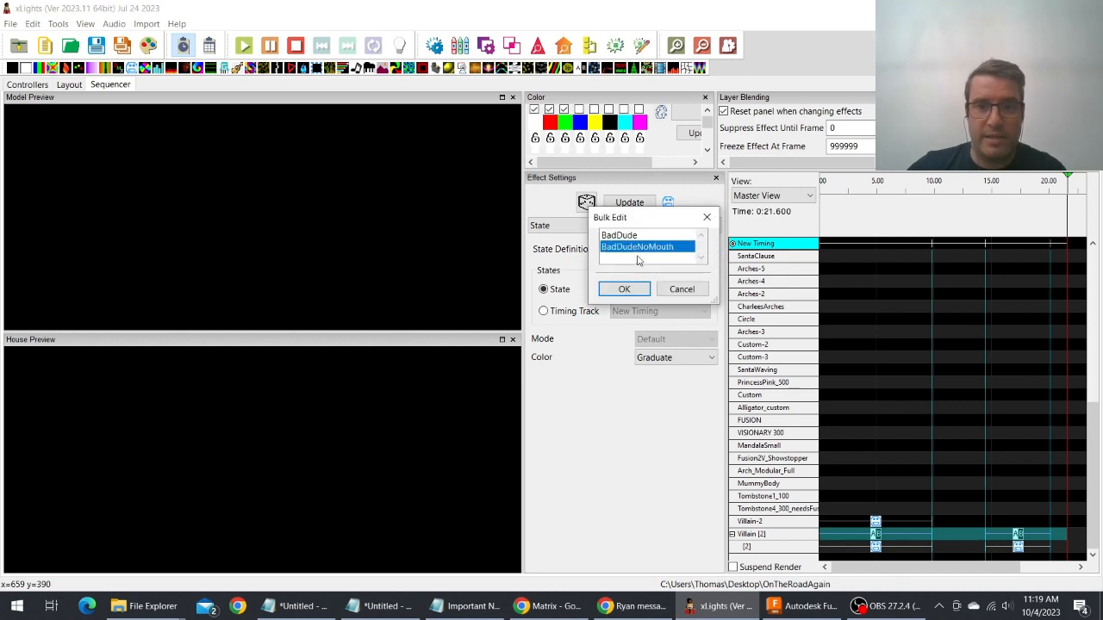
left_click(624, 289)
Step: Preview Villain's first State effect and compare Villain-2's Faces effect with the one on Villain's second layer
left_click(876, 535)
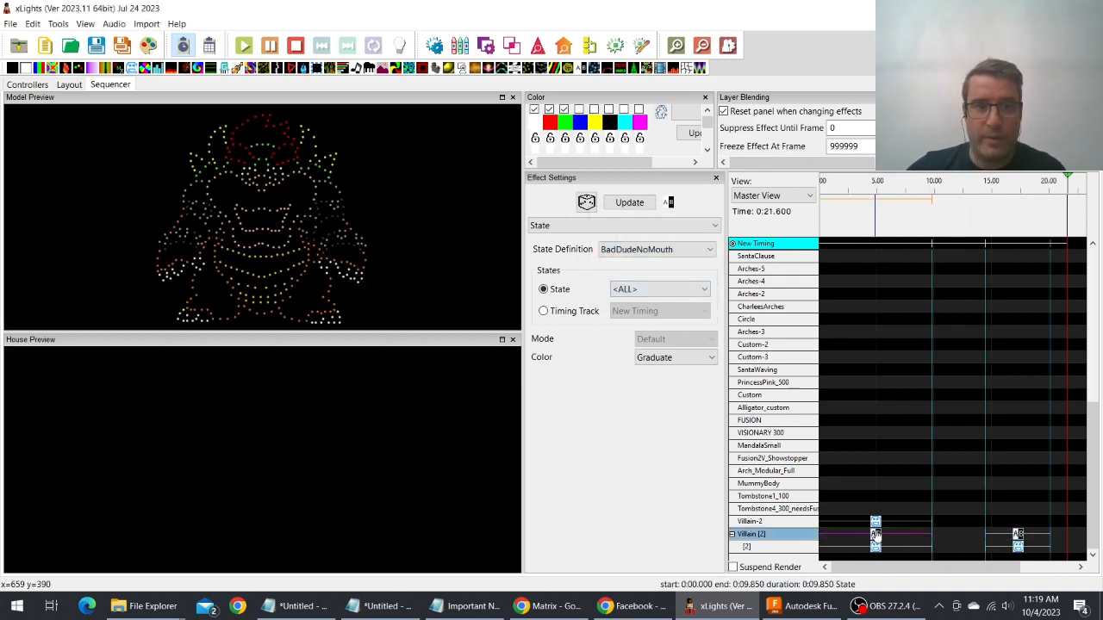
left_click(1019, 547)
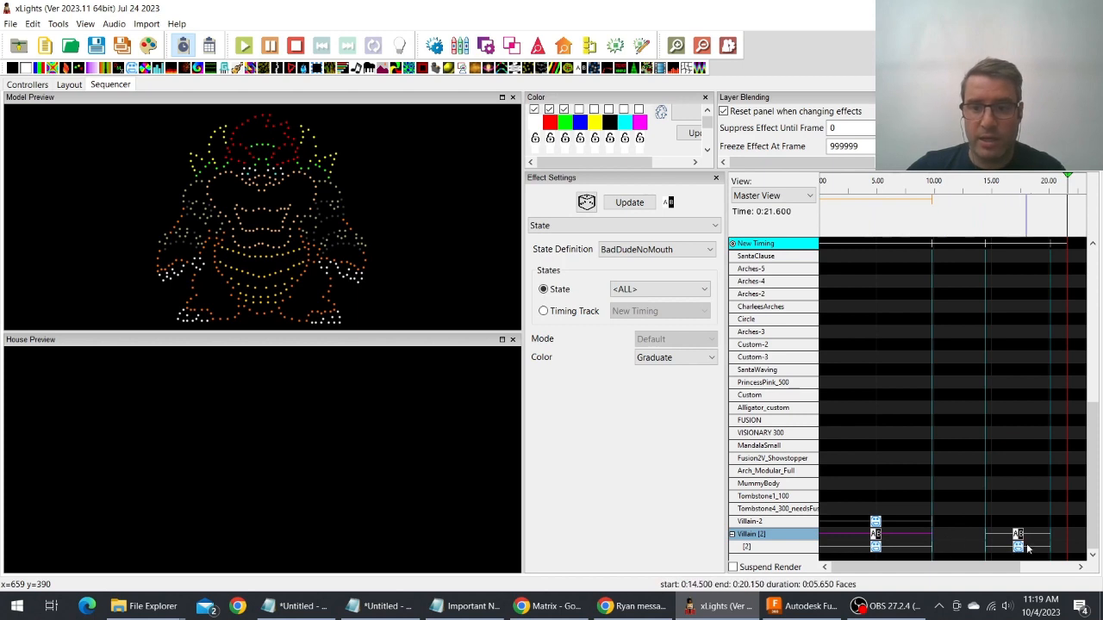
left_click(876, 523)
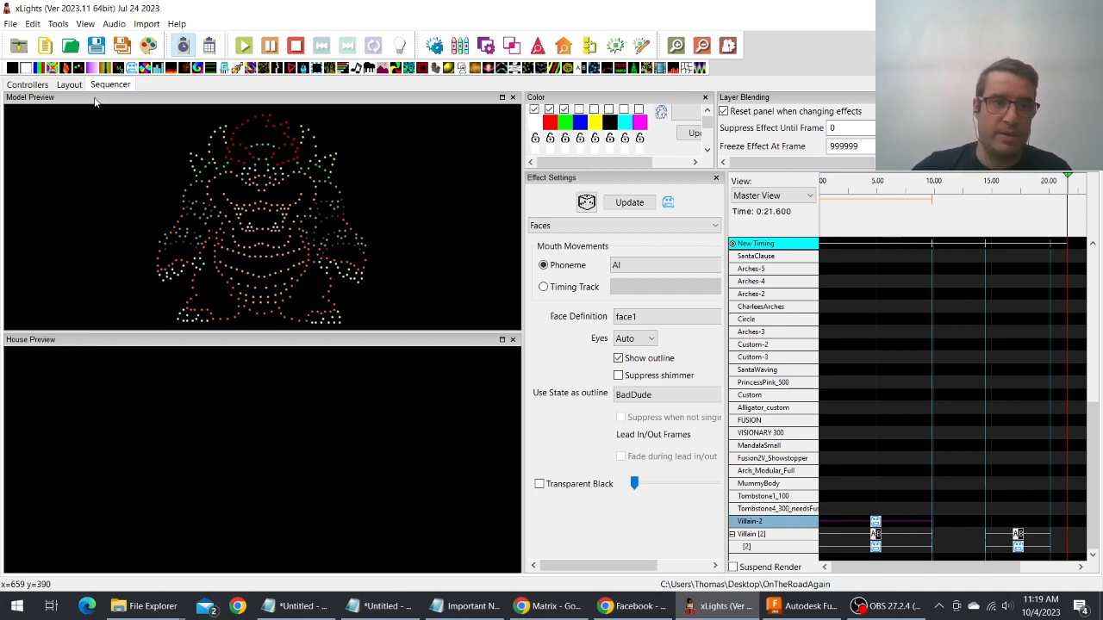
left_click(69, 84)
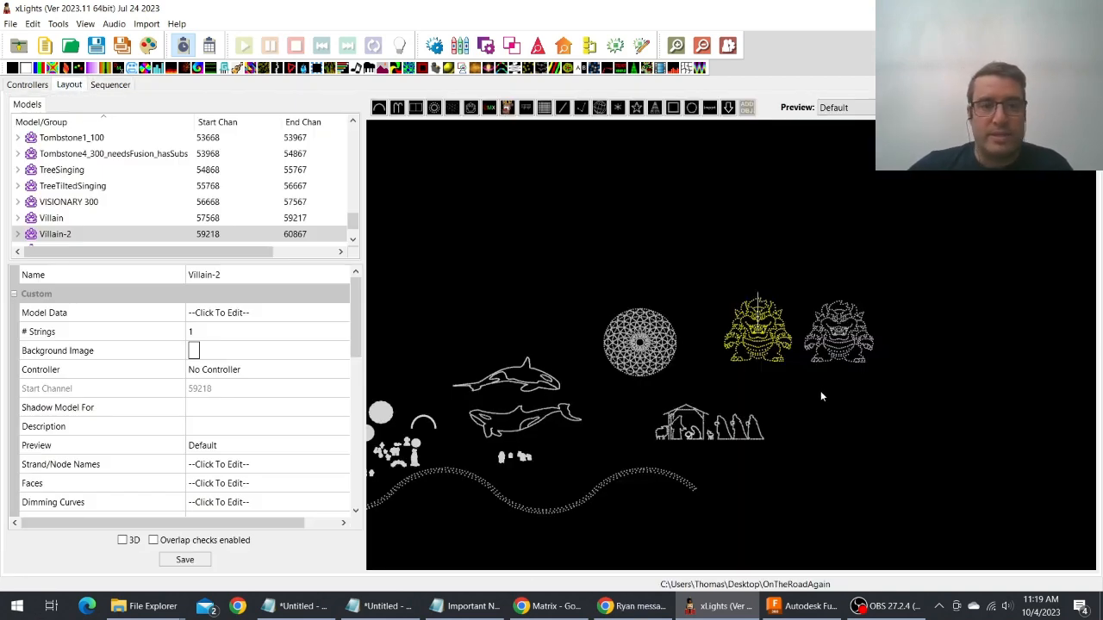
left_click(109, 85)
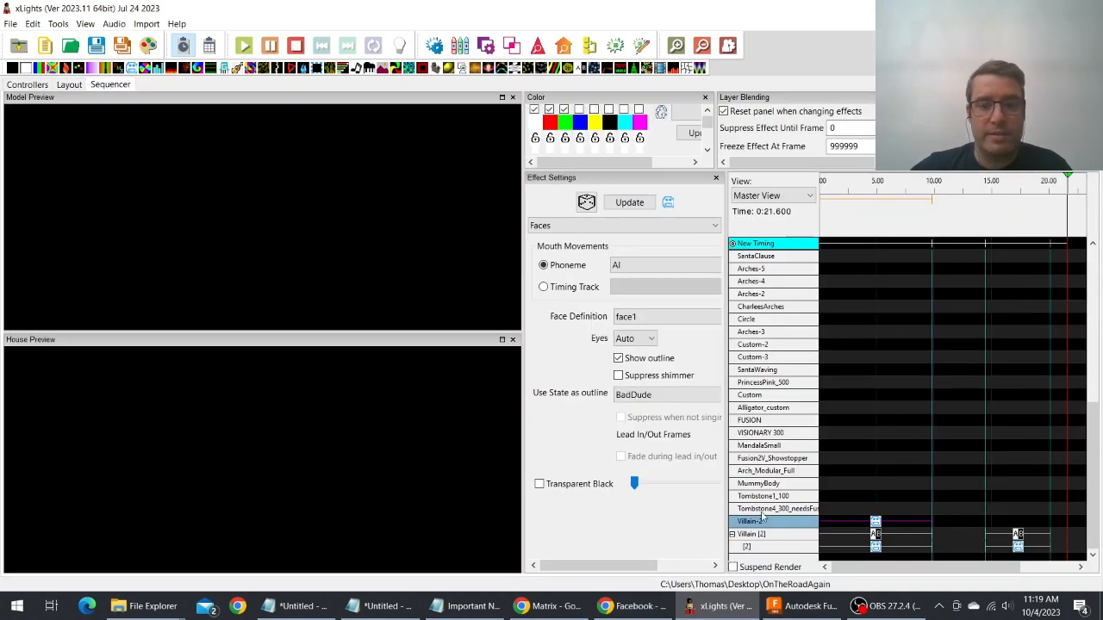
left_click(873, 520)
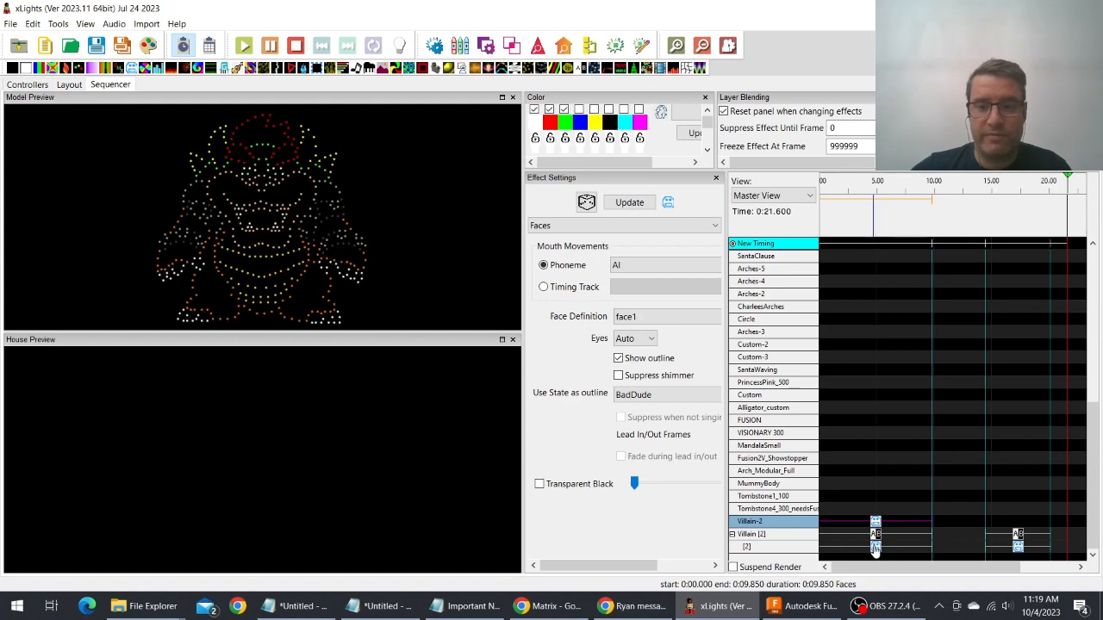
left_click(875, 549)
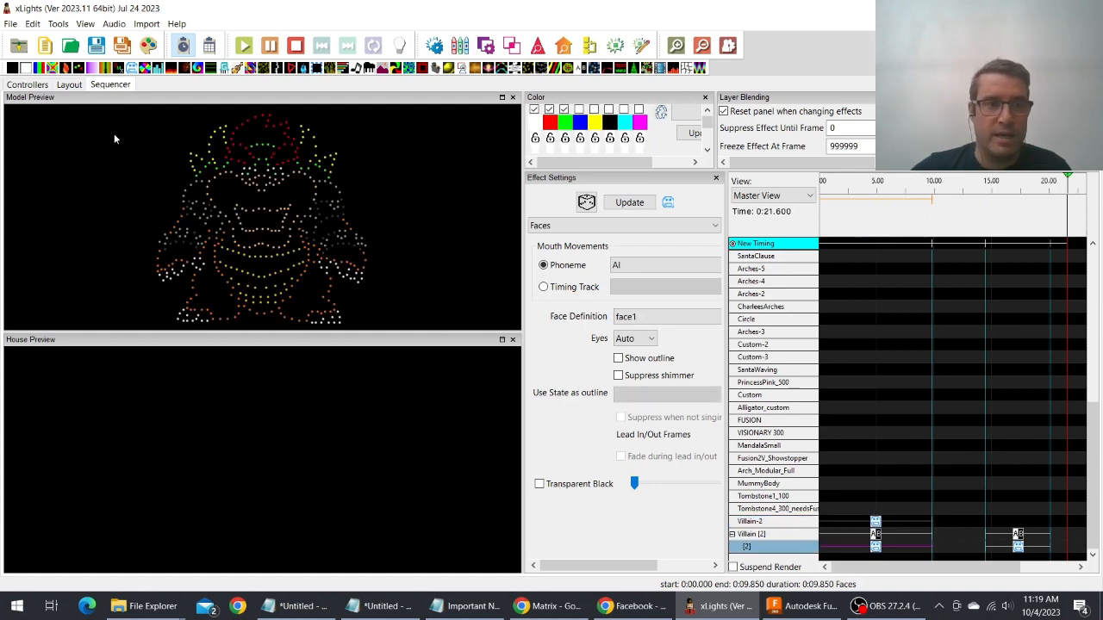
Step: Open the state definitions of the Villain-2 model in the layout and enlarge the window for a bigger model preview
left_click(69, 85)
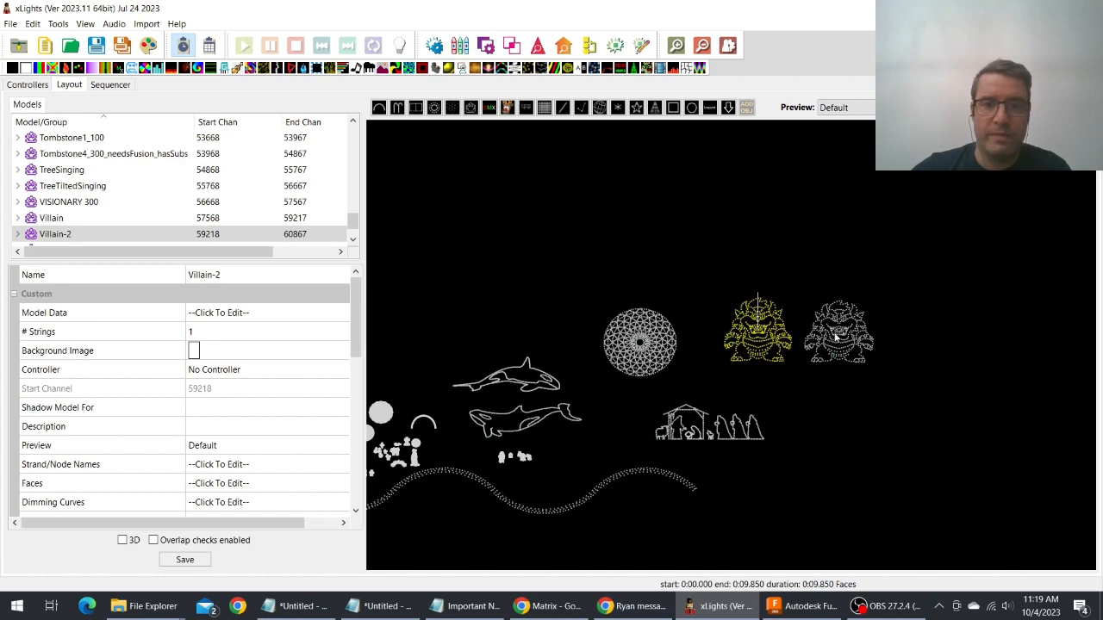
scroll(239, 485, "down", 1)
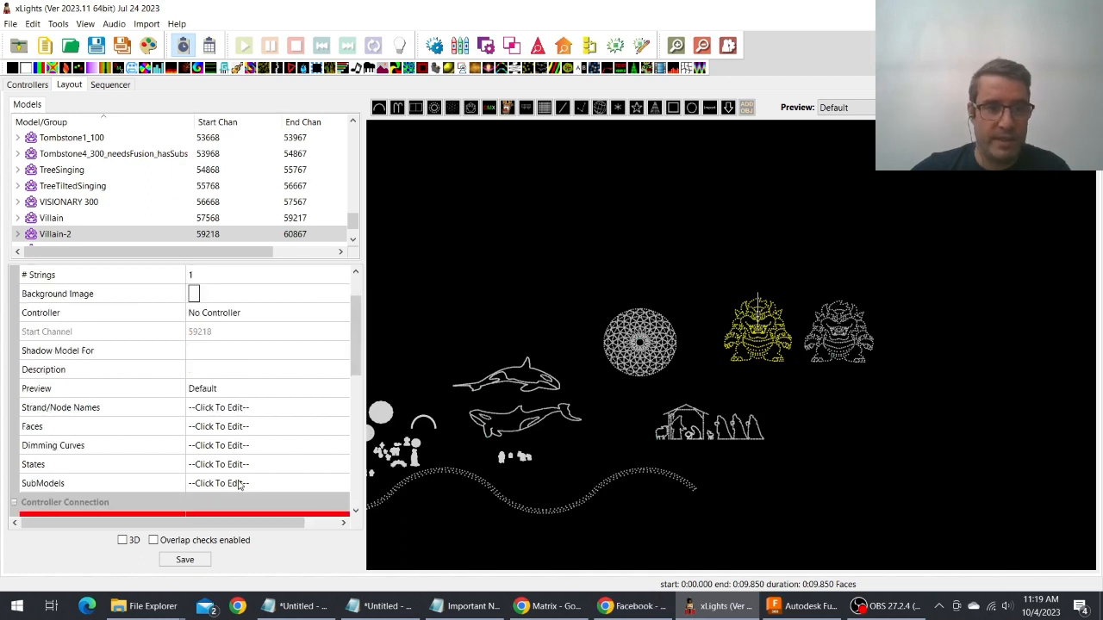
left_click(247, 466)
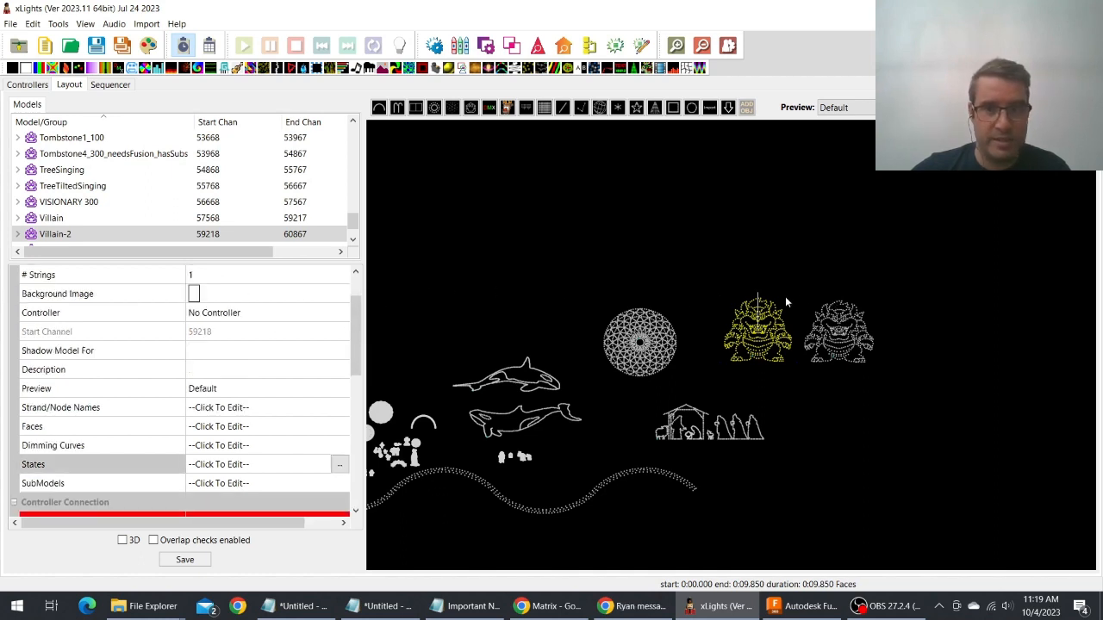
scroll(268, 328, "up", 1)
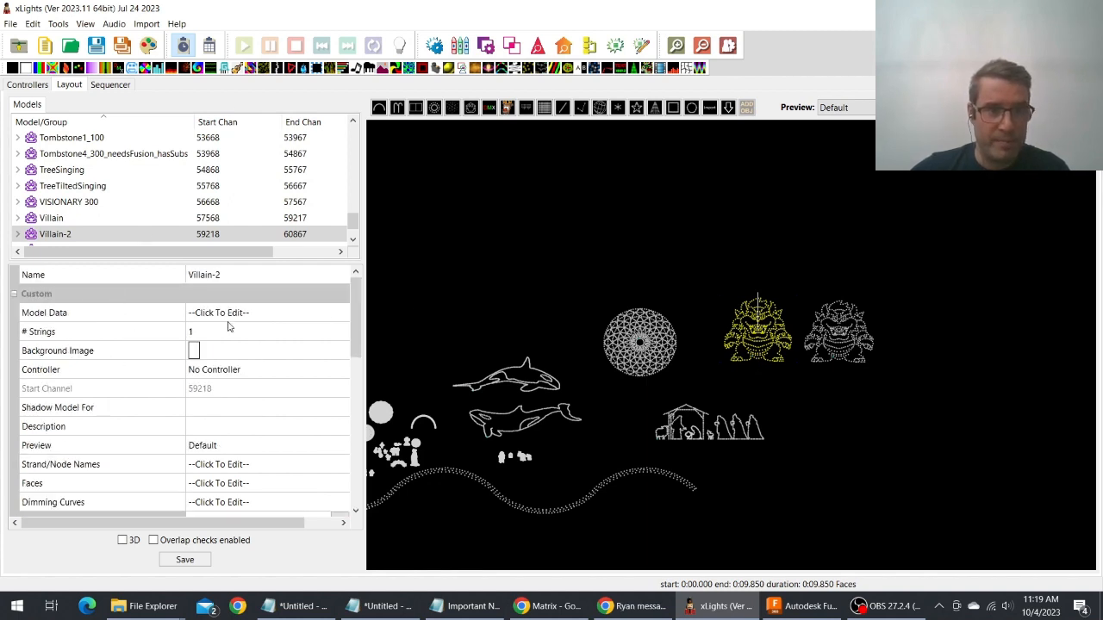
scroll(182, 324, "down", 3)
left_click(290, 350)
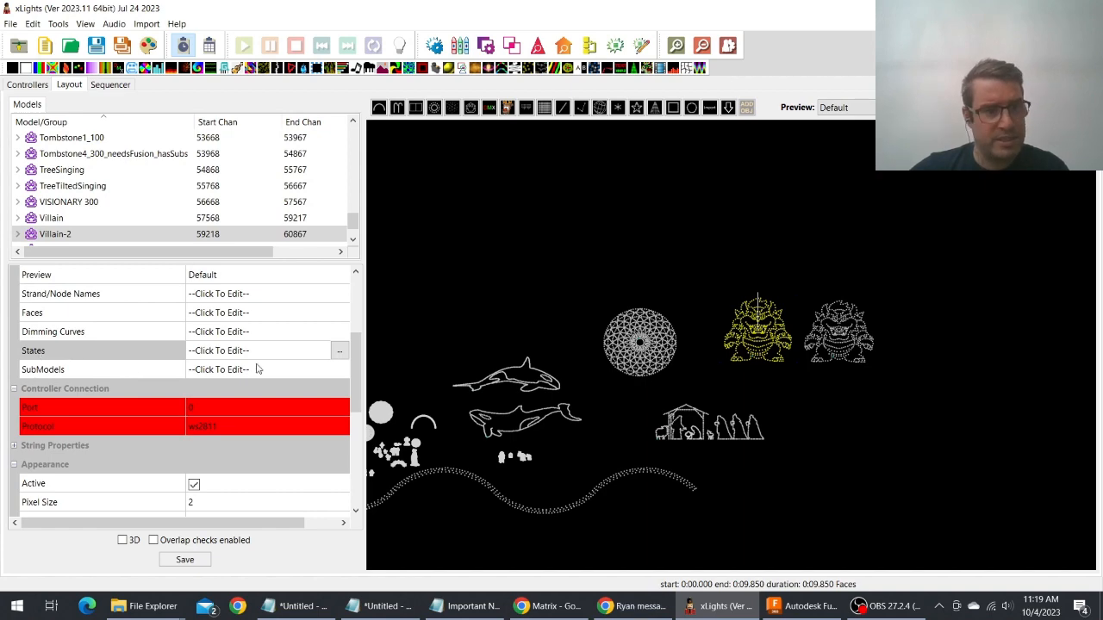
left_click(339, 350)
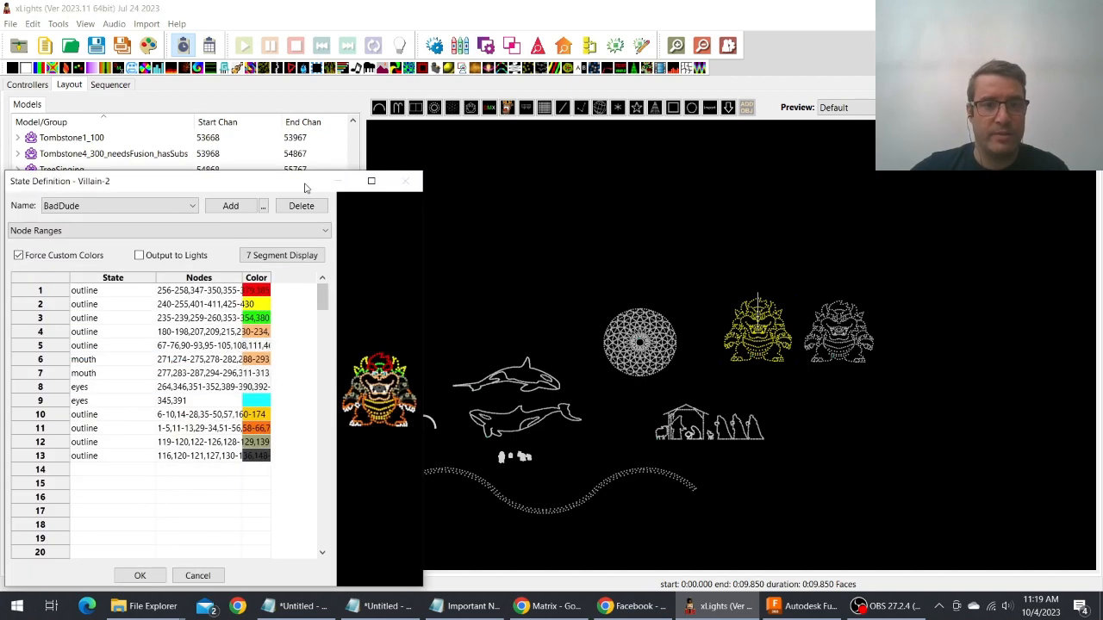
left_click_drag(305, 187, 527, 46)
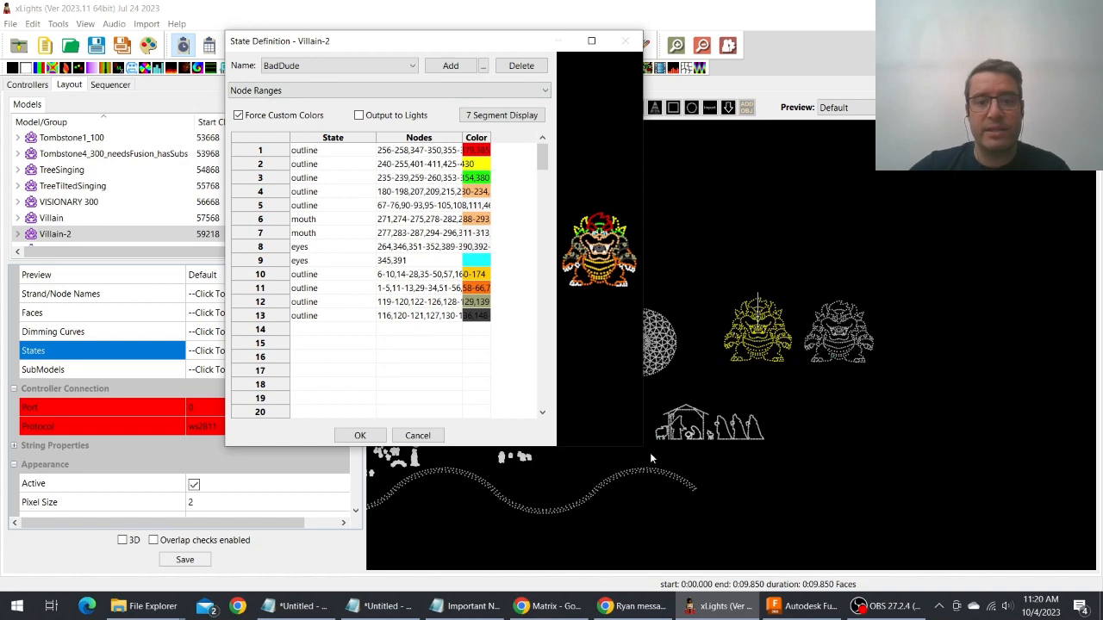
left_click_drag(642, 450, 889, 513)
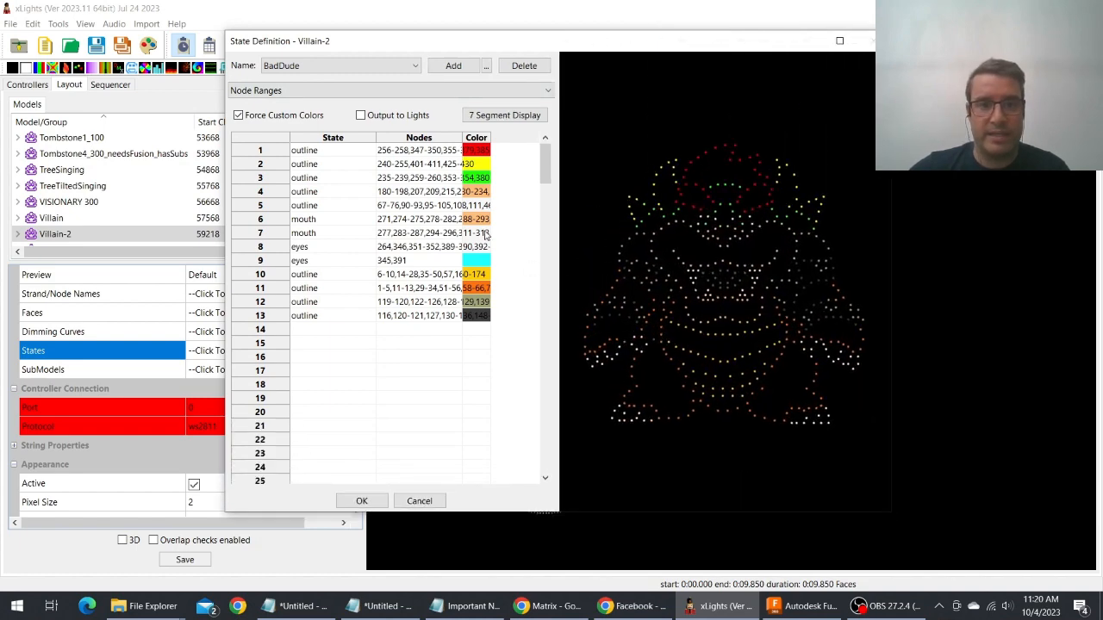
Step: Inspect the colours of outline row 5 and mouth row 7 in Villain-2's BadDude state, and close the definition without saving
left_click(477, 206)
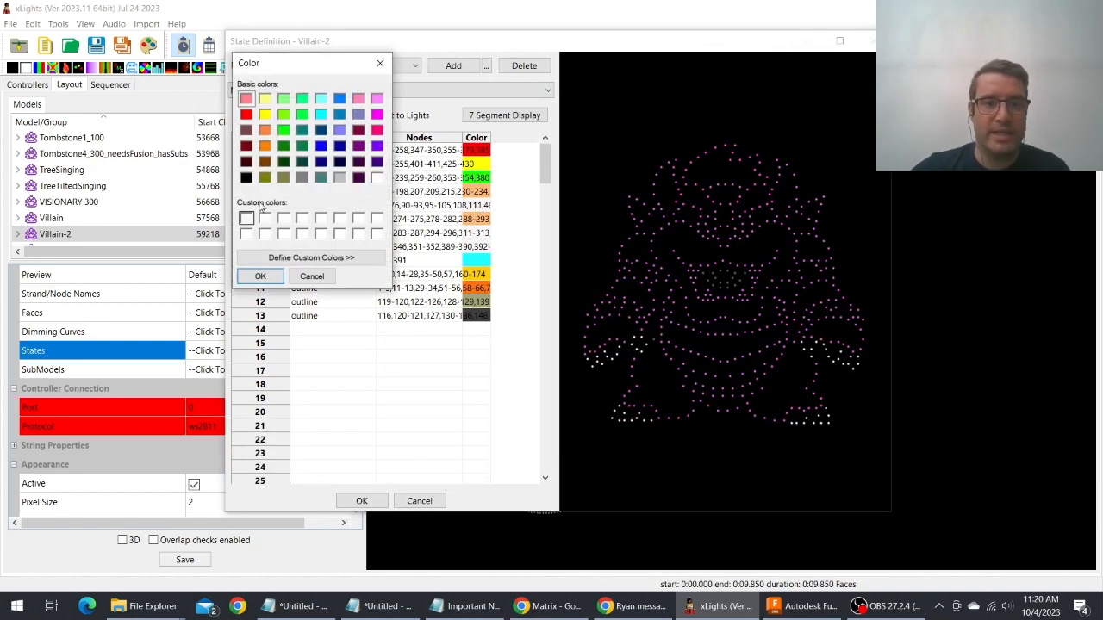
left_click(377, 178)
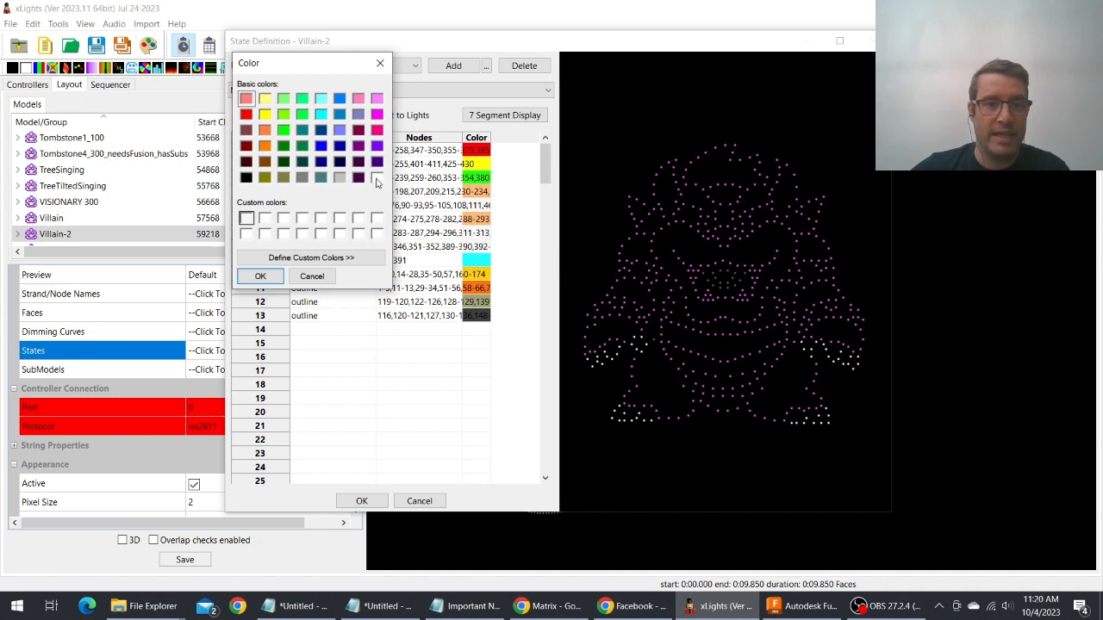
left_click(321, 258)
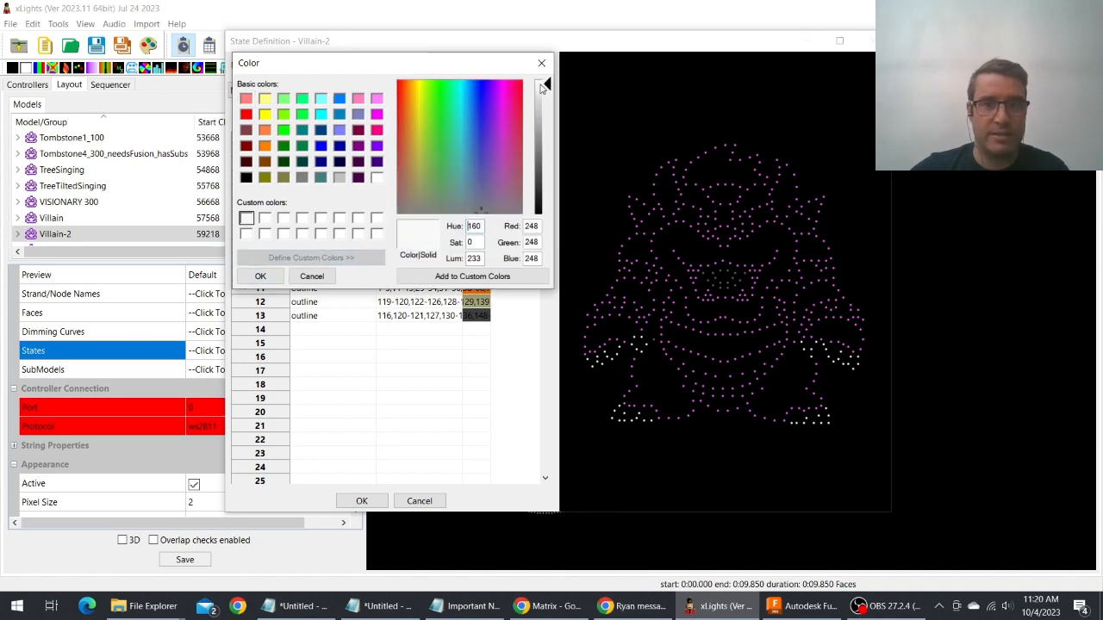
left_click_drag(541, 86, 544, 84)
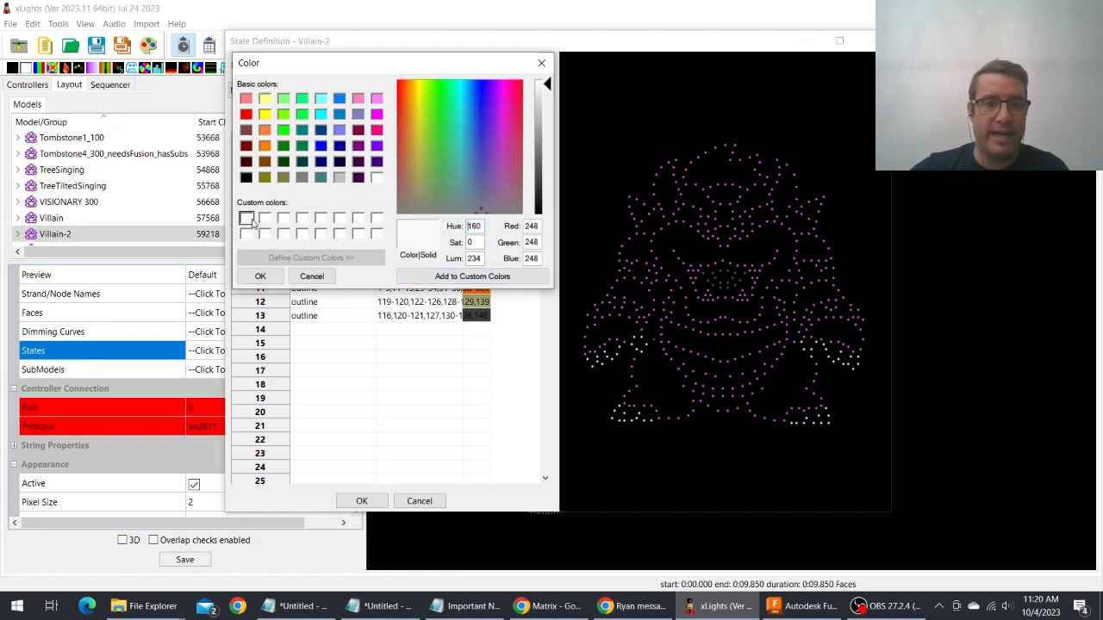
left_click(310, 276)
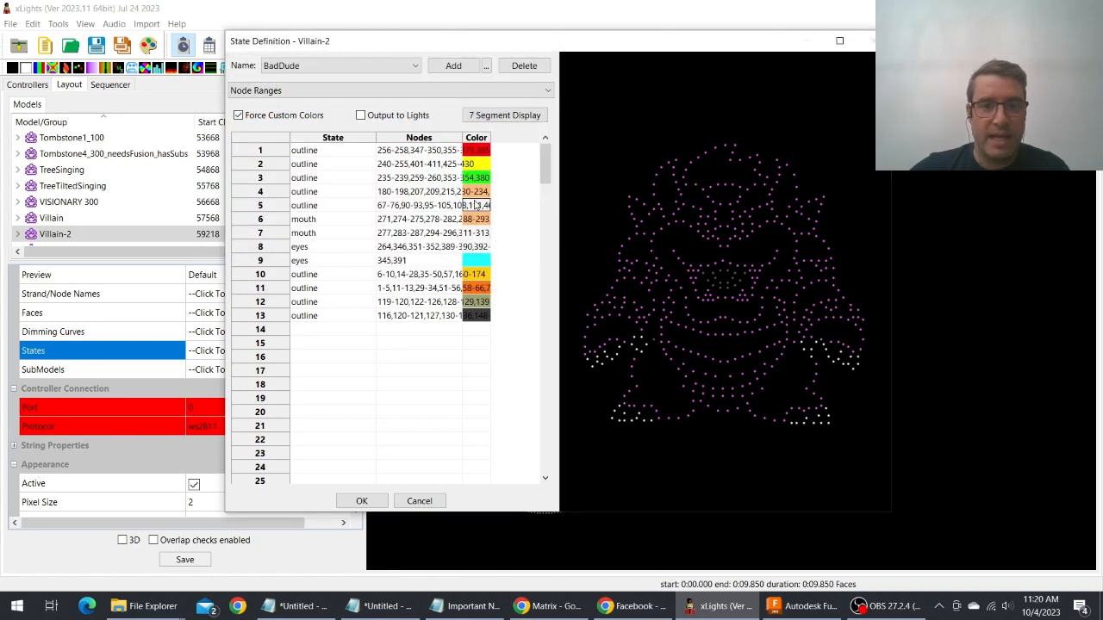
left_click(482, 235)
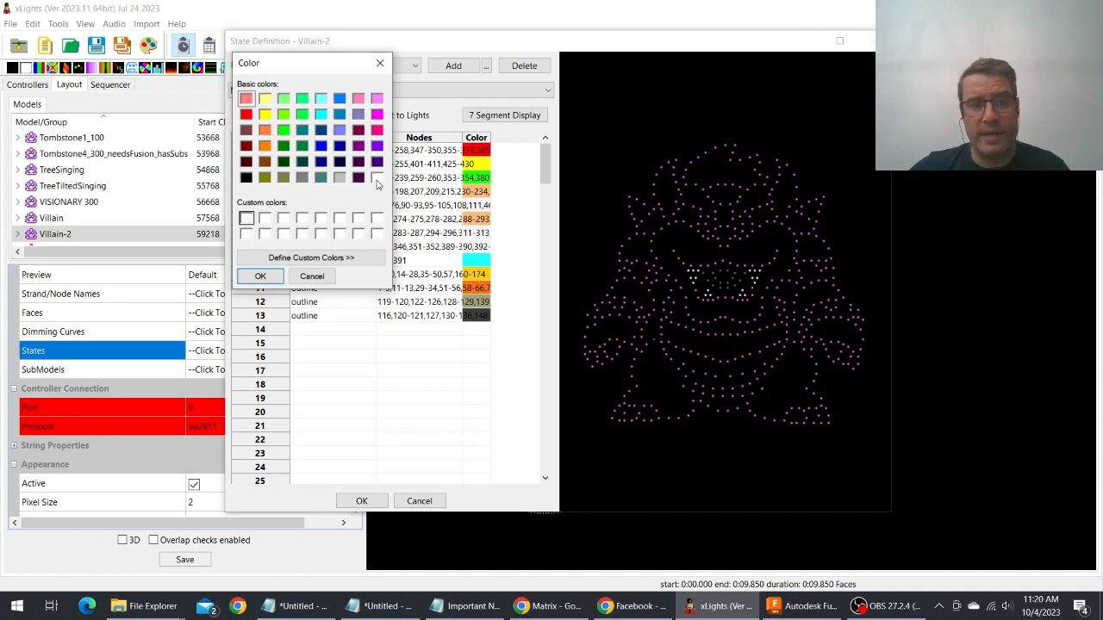
left_click(312, 276)
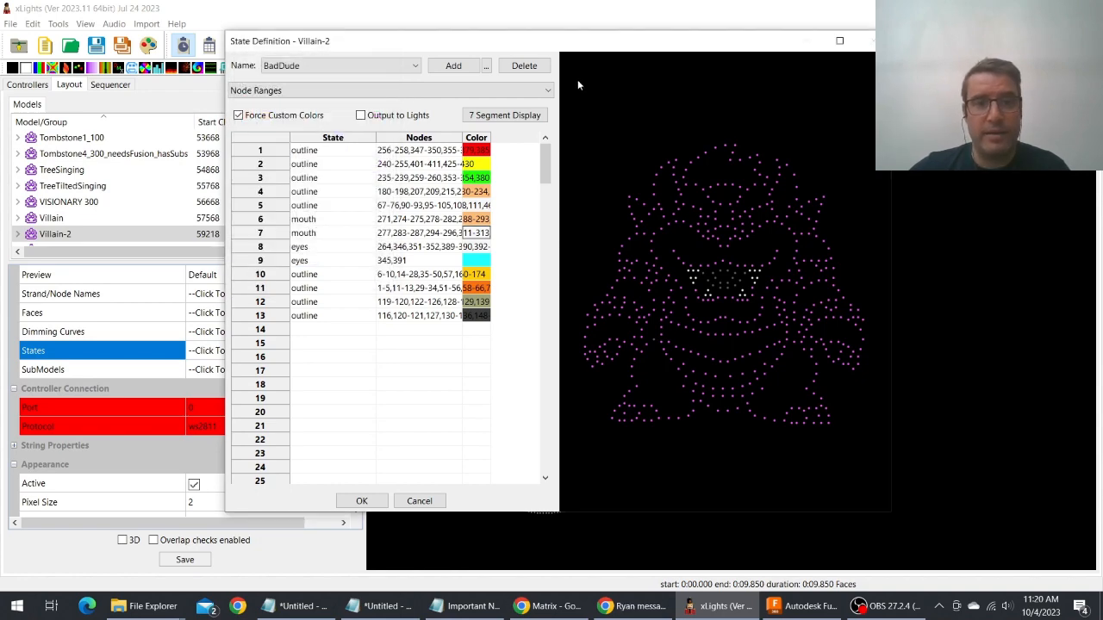
left_click(420, 500)
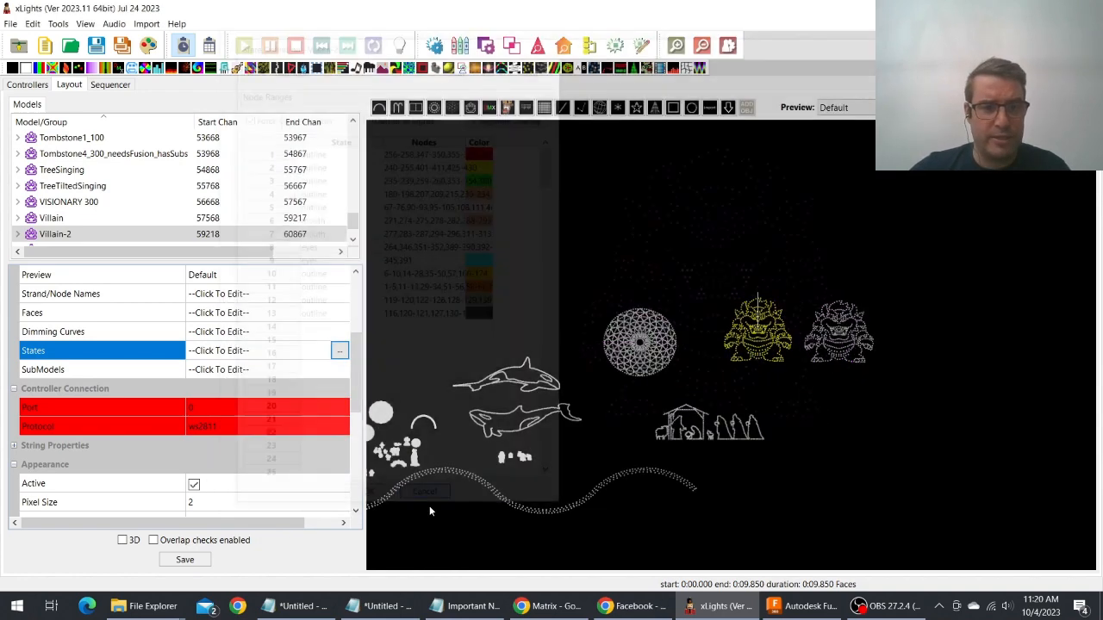
Step: Open the state definitions of the Villain model in the layout and move the window clear of the model's properties
left_click(841, 343)
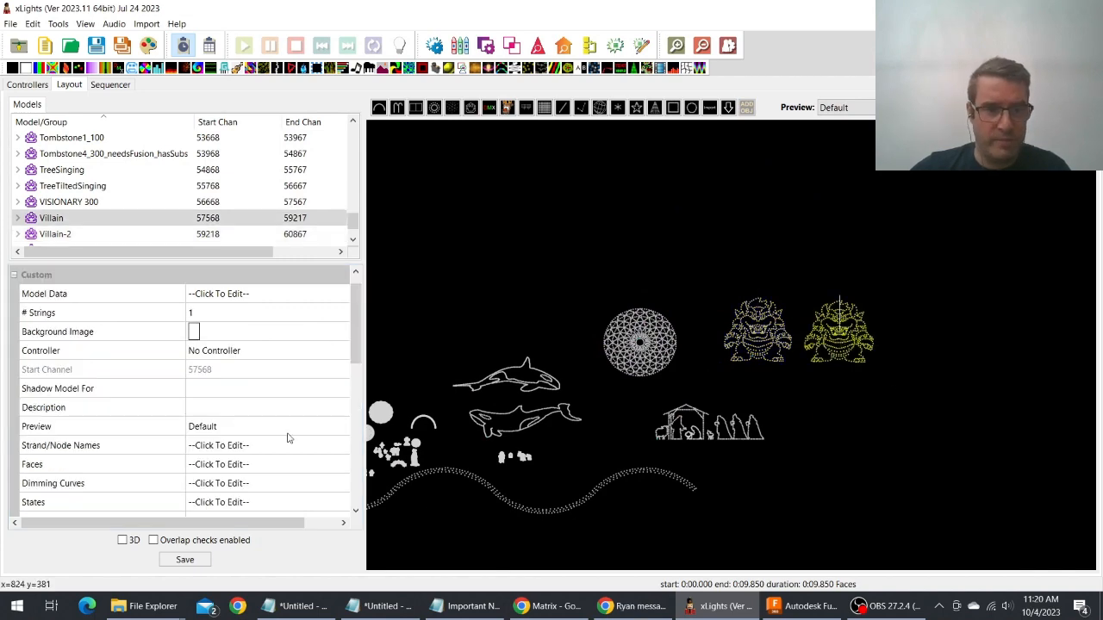
left_click(277, 507)
left_click(339, 502)
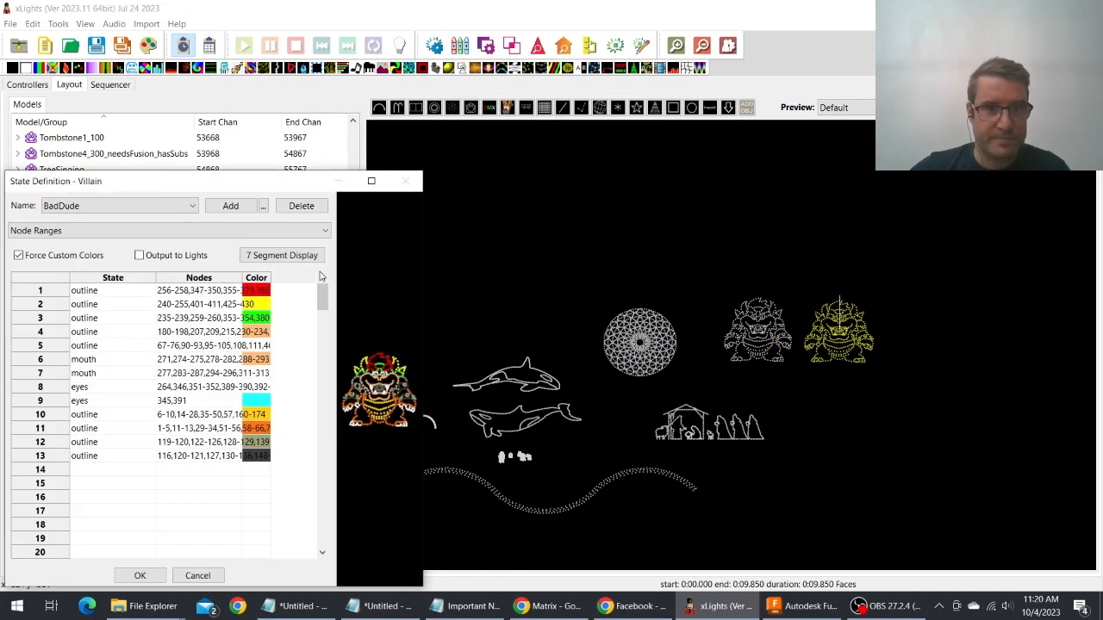
left_click_drag(263, 183, 448, 19)
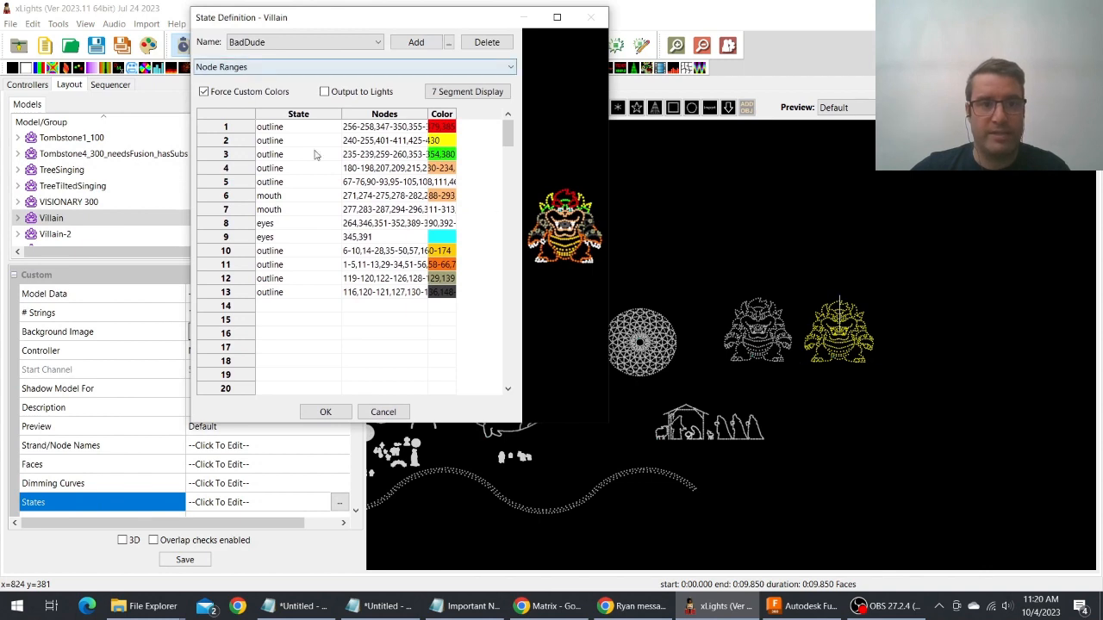
Step: Add an off-white with RGB 248, 248, 248 to the custom colours and apply it to outline row 5 of Villain's BadDude state
double_click(440, 181)
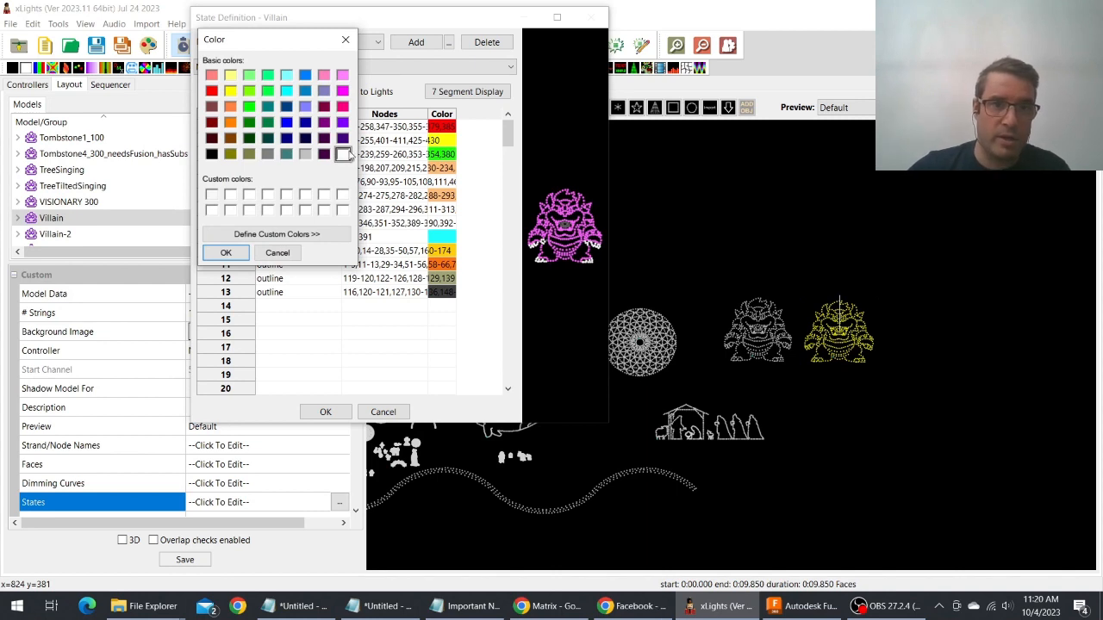
left_click(212, 196)
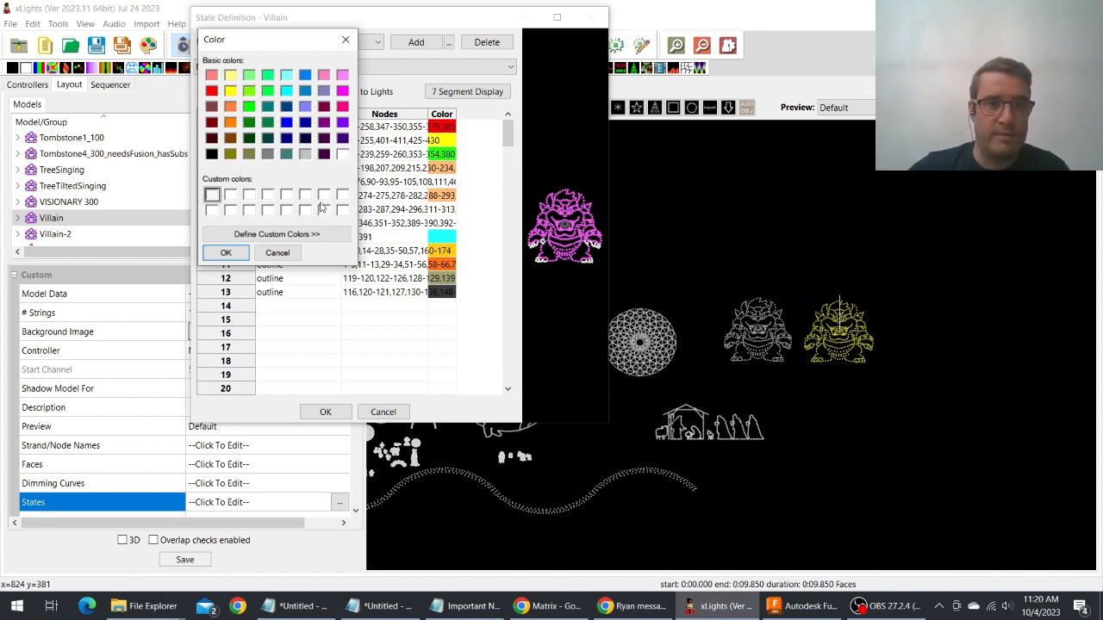
left_click(276, 235)
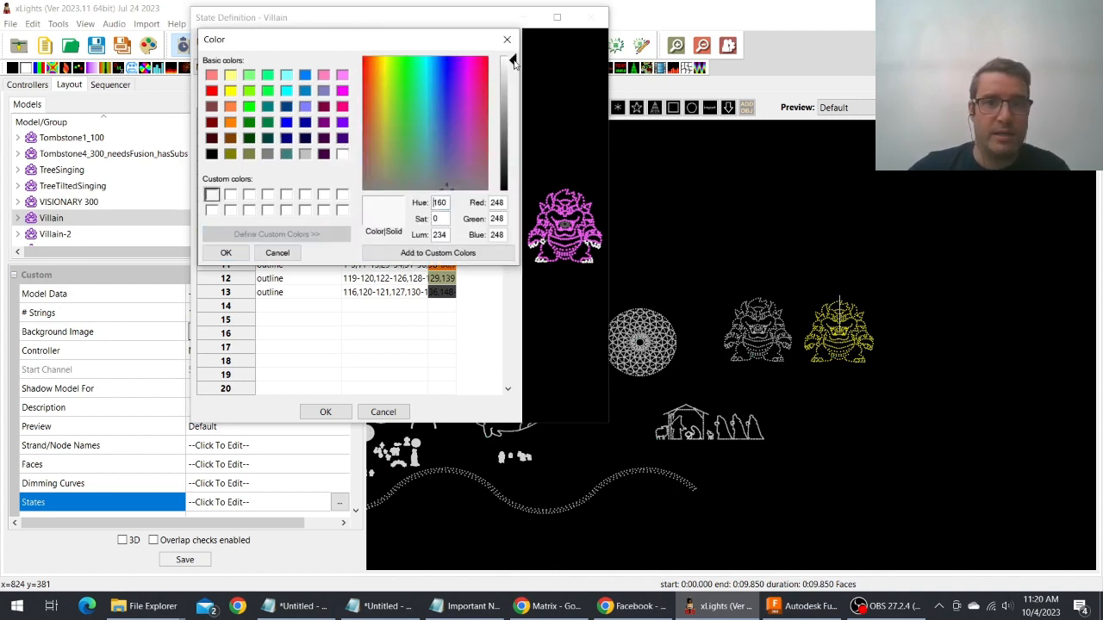
left_click_drag(514, 63, 514, 61)
left_click(431, 253)
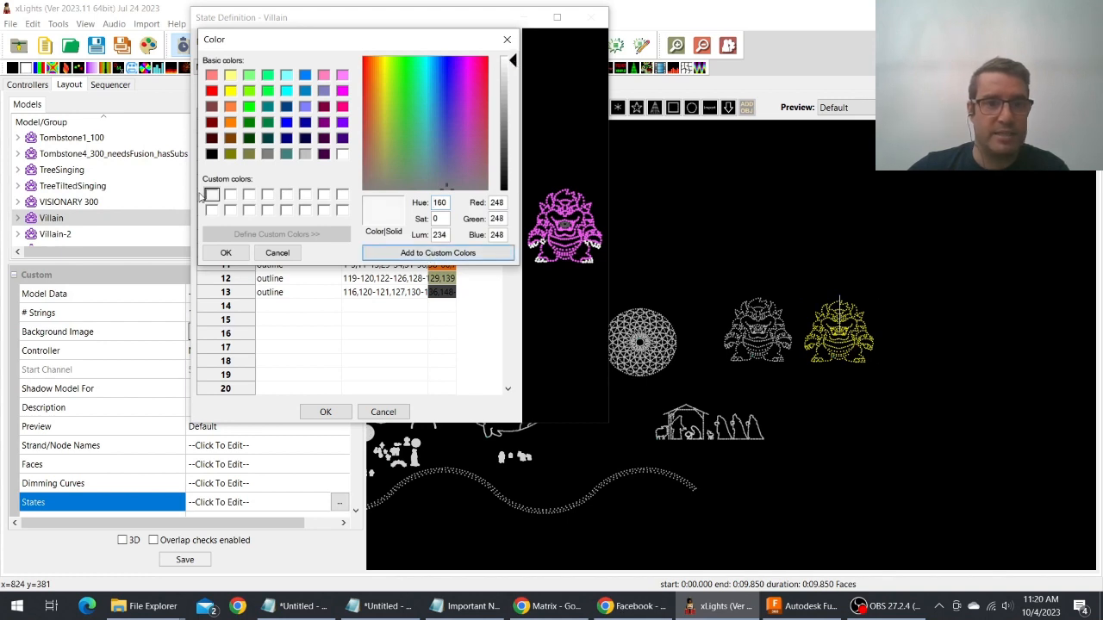
left_click(226, 254)
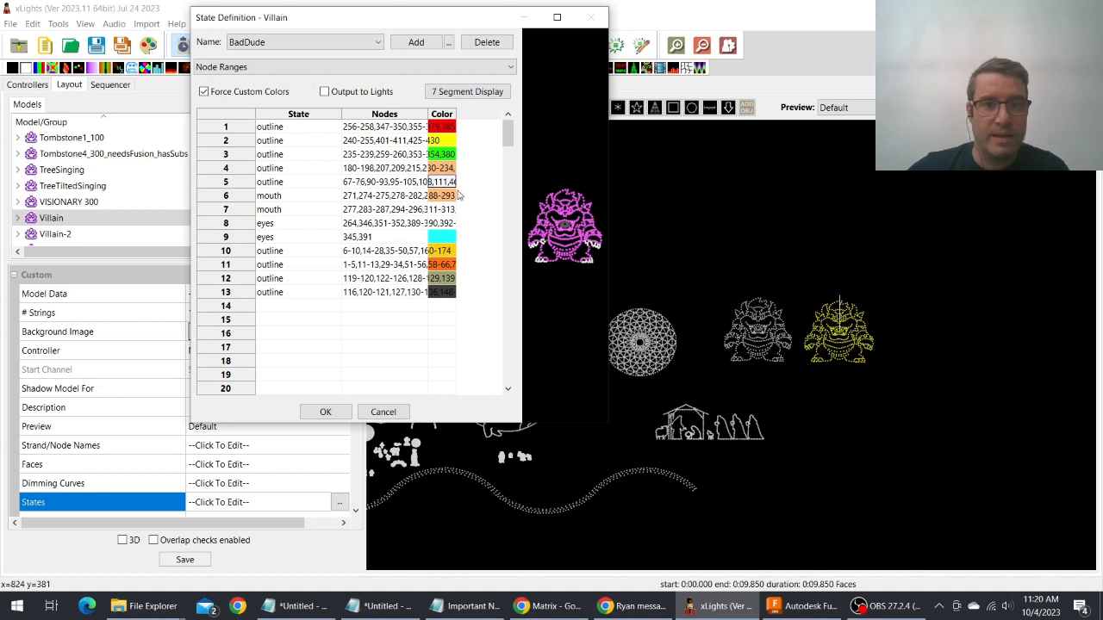
Step: Apply the first custom colour to mouth row 7 and eyes row 8 of the BadDude state, and save the definition and layout
left_click(443, 209)
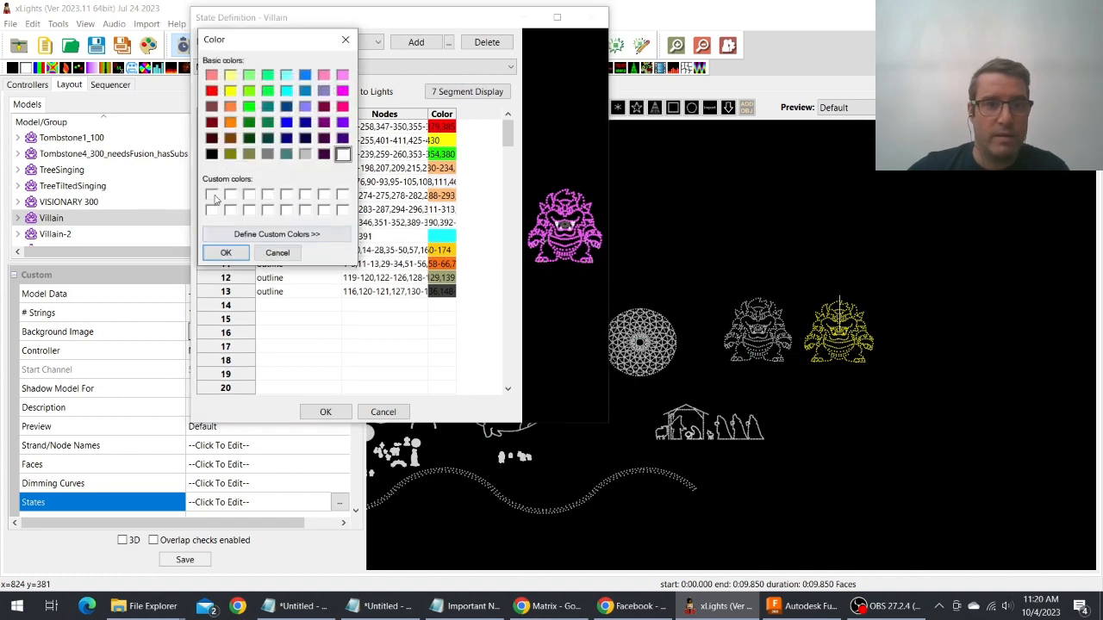
left_click(214, 197)
left_click(224, 253)
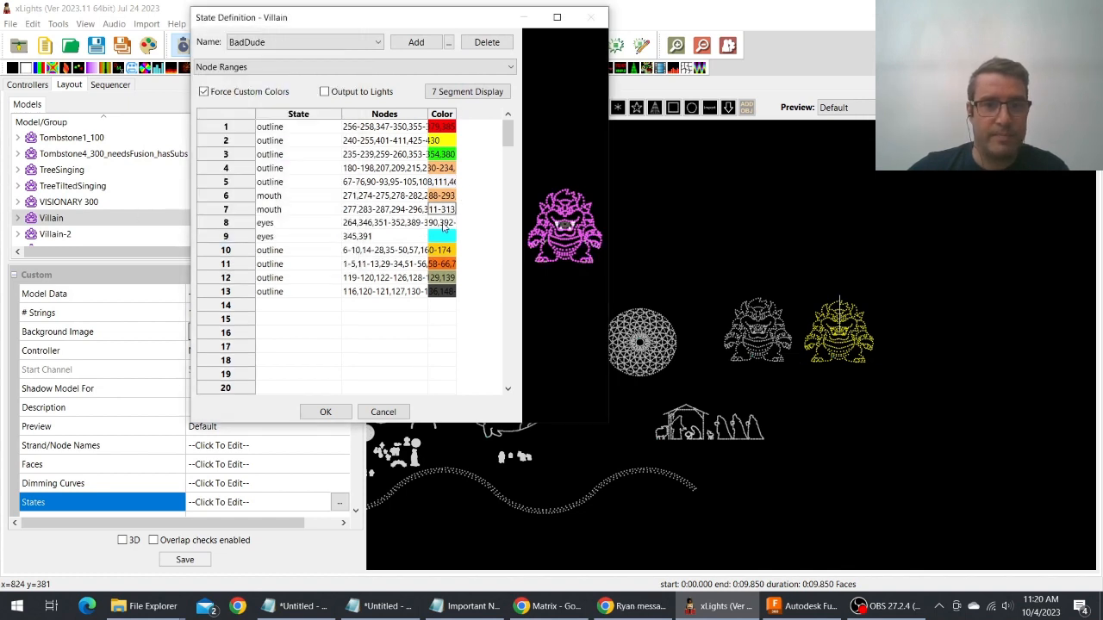
left_click(443, 224)
left_click(214, 196)
left_click(221, 253)
left_click(325, 412)
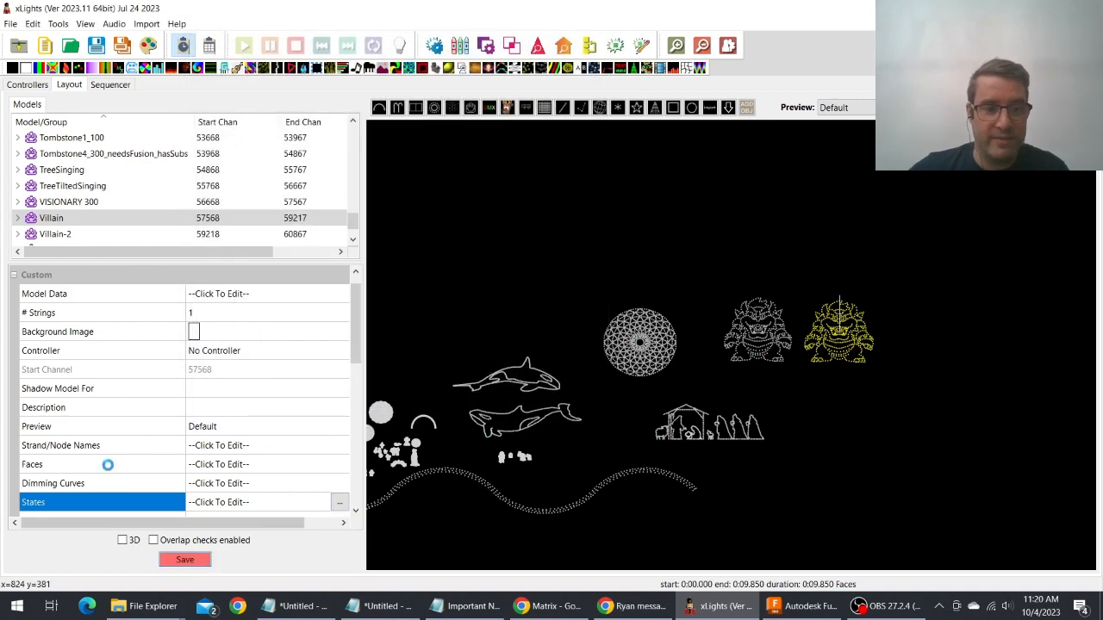
key("ctrl+s")
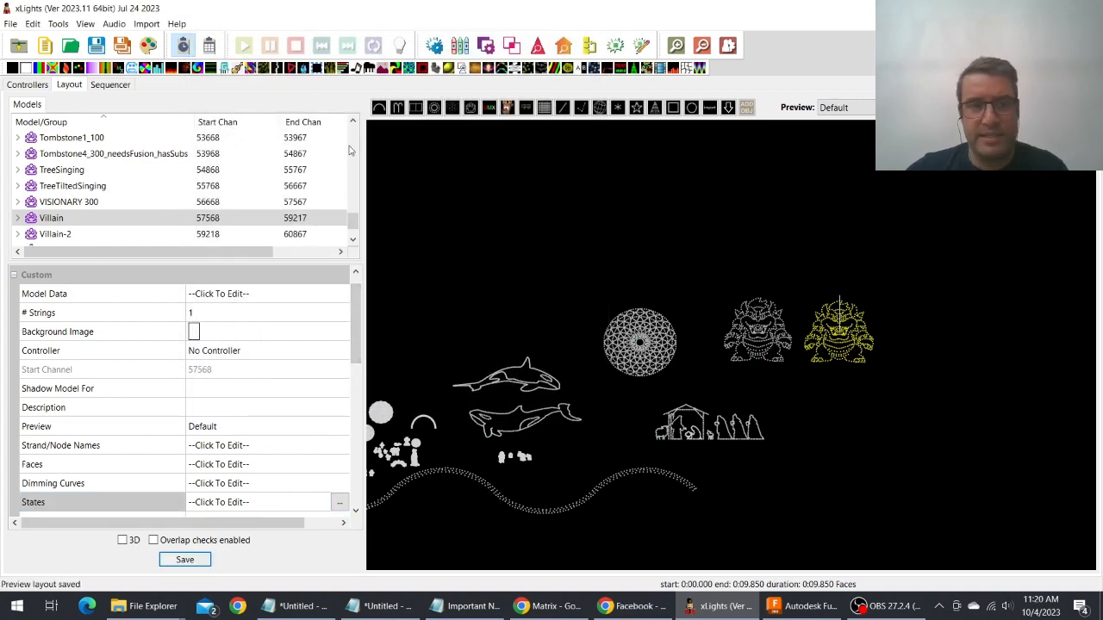
Step: Delete both State effects from Villain's first layer in the sequencer and preview Villain-2's Faces effect
left_click(103, 87)
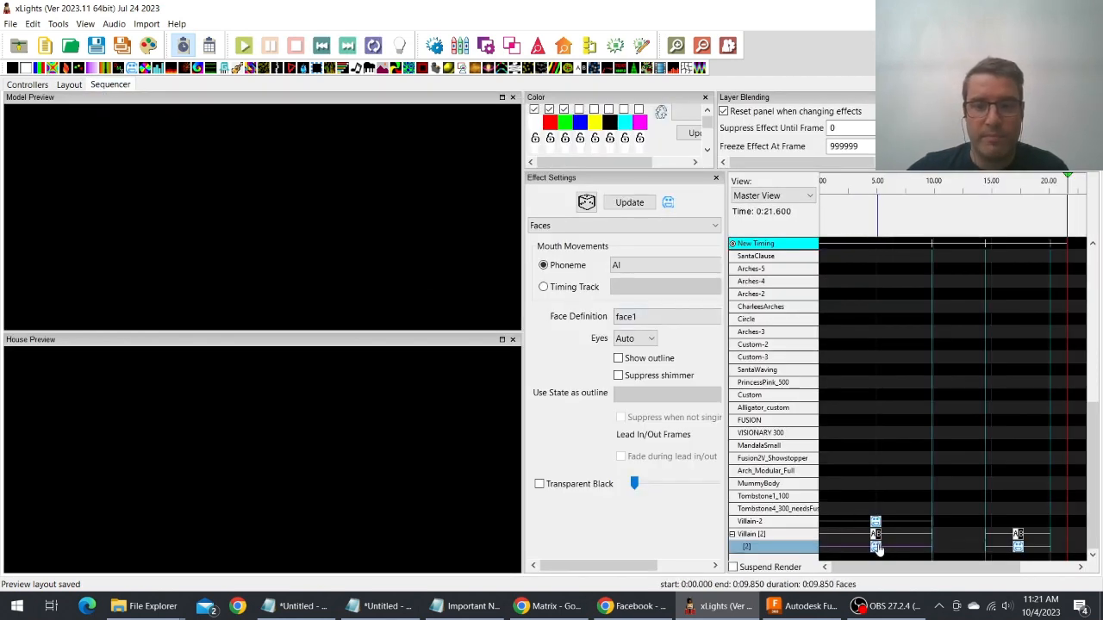
left_click(1017, 536)
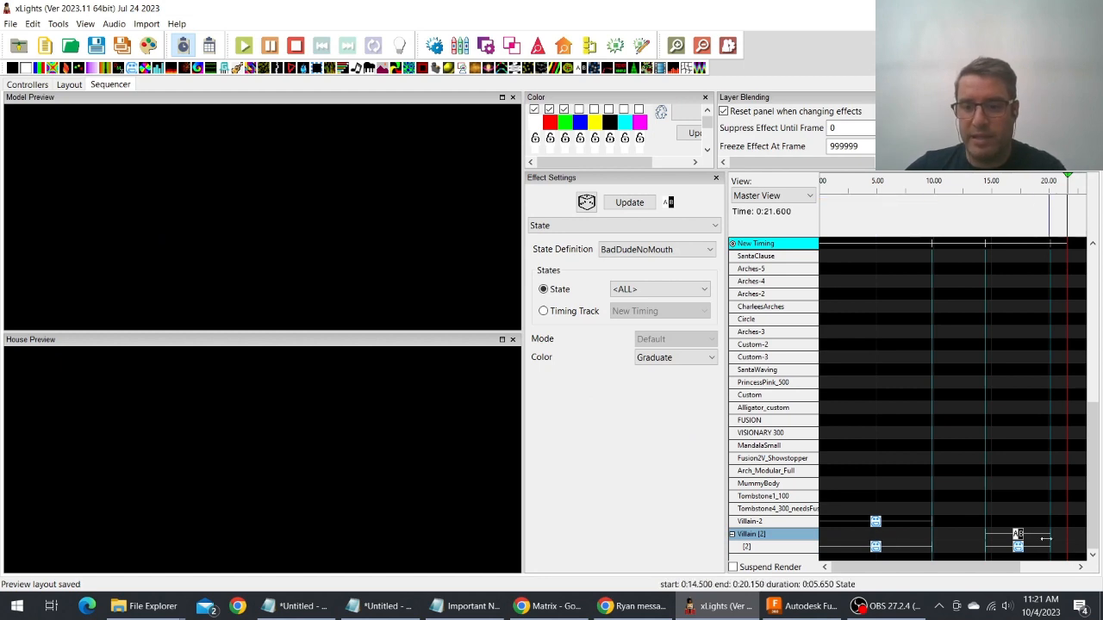
left_click(876, 523)
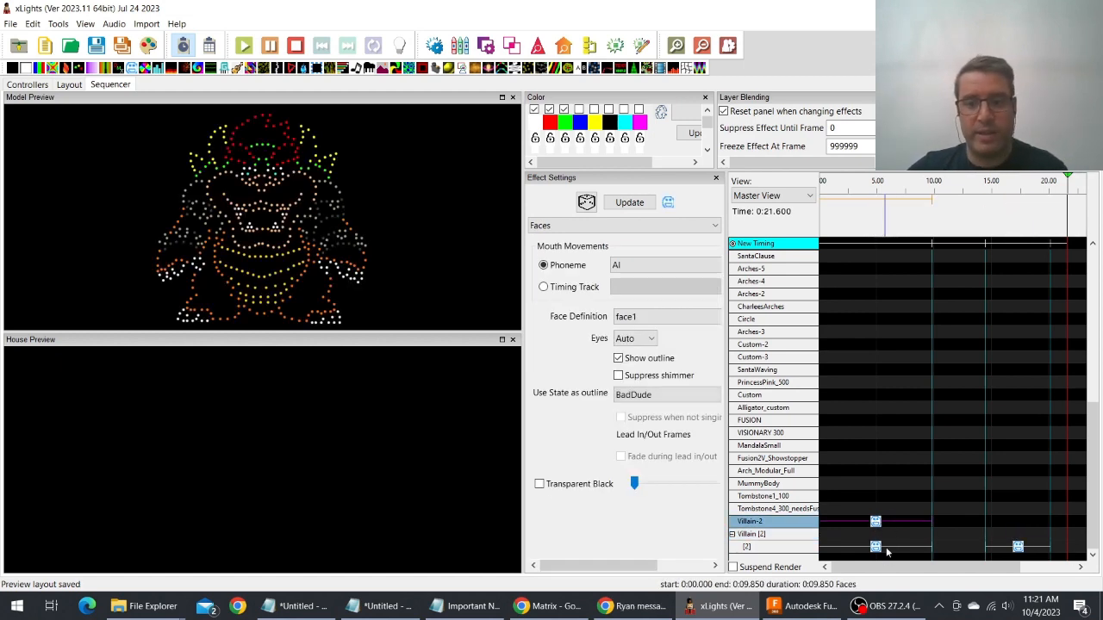
Step: Show the outline on the first Faces effect of Villain's second layer, using the BadDude state as outline
left_click(876, 548)
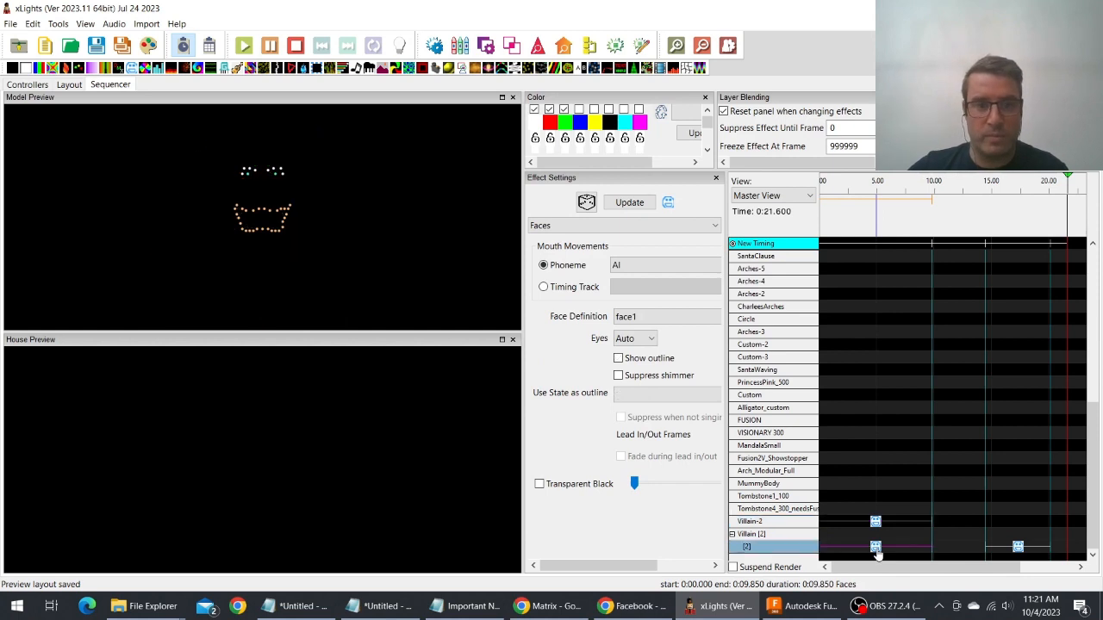
left_click(618, 357)
left_click(655, 396)
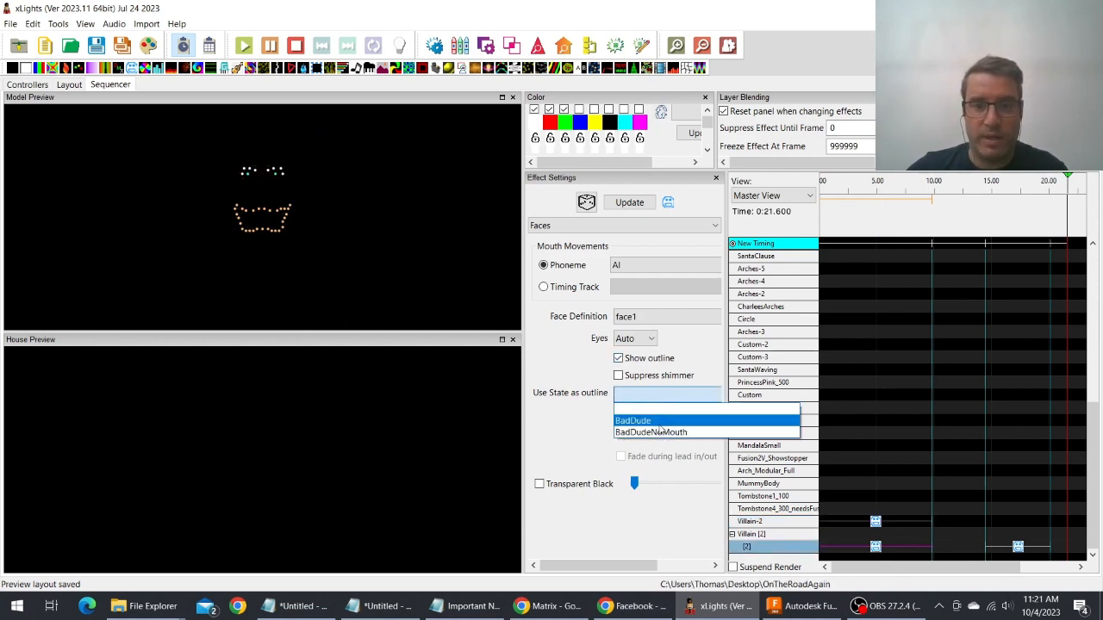
left_click(656, 435)
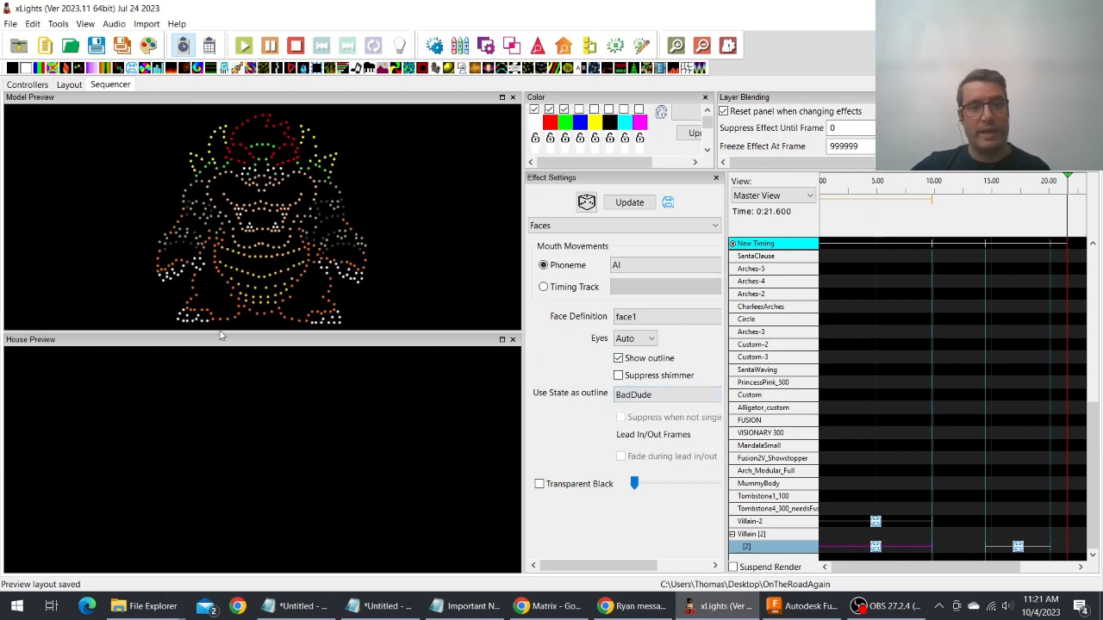